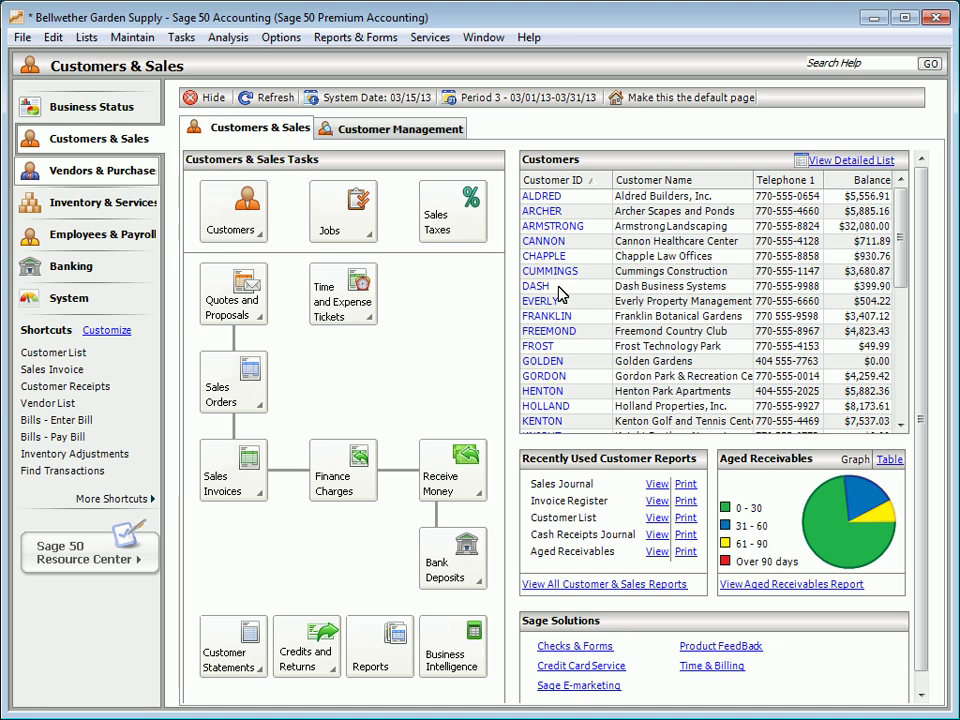
- Open customer ARCHER from the customer list and change its name to Bowman
{"action": "left_click", "coordinate": [230, 222]}
{"action": "left_click", "coordinate": [272, 268]}
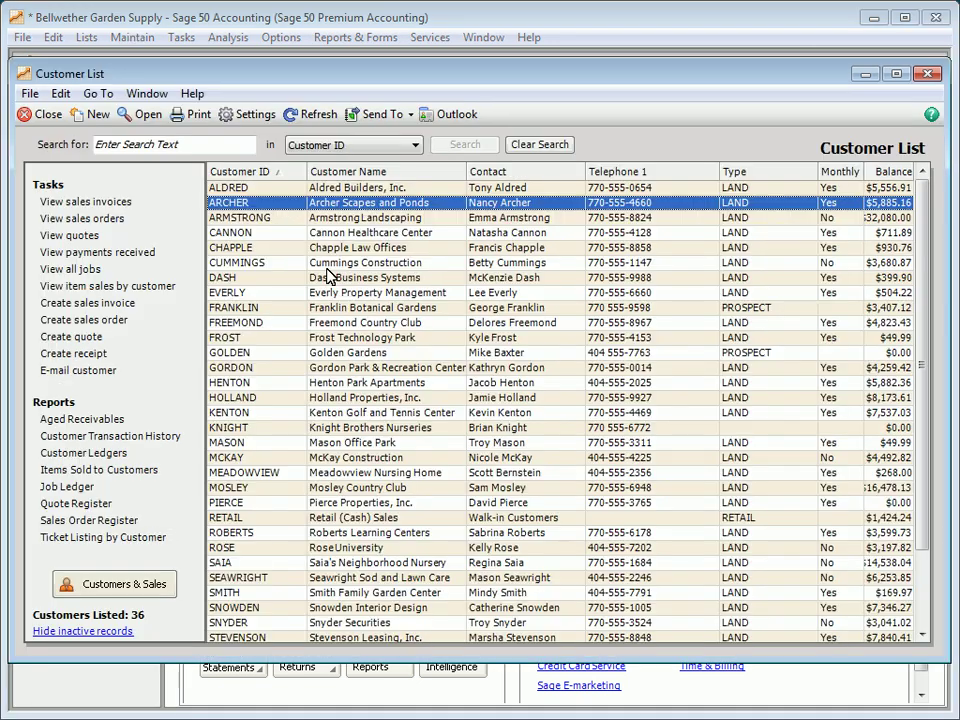
{"action": "double_click", "coordinate": [453, 204]}
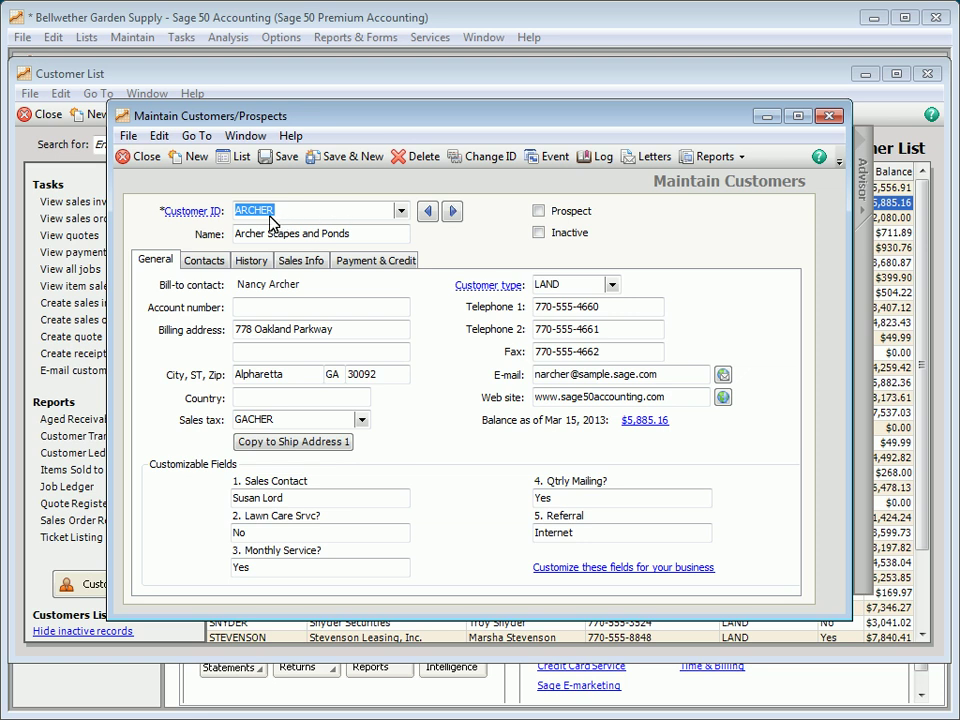
{"action": "double_click", "coordinate": [247, 236]}
{"action": "type", "text": "Bowman"}
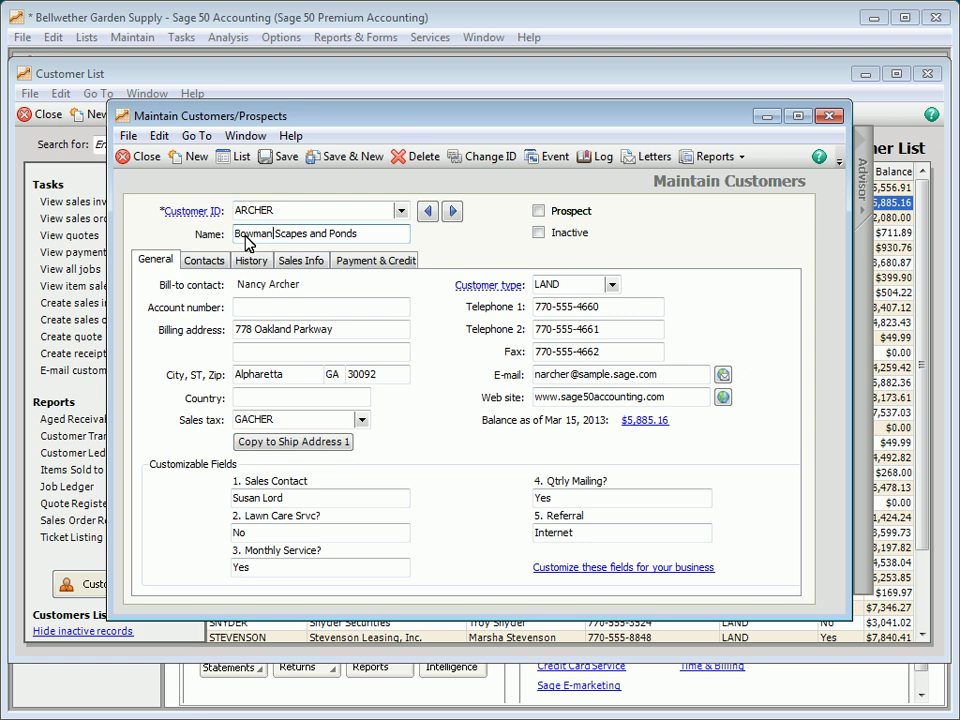
- Change the customer ID from ARCHER to BOWMAN and close the customer windows
{"action": "left_click", "coordinate": [477, 158]}
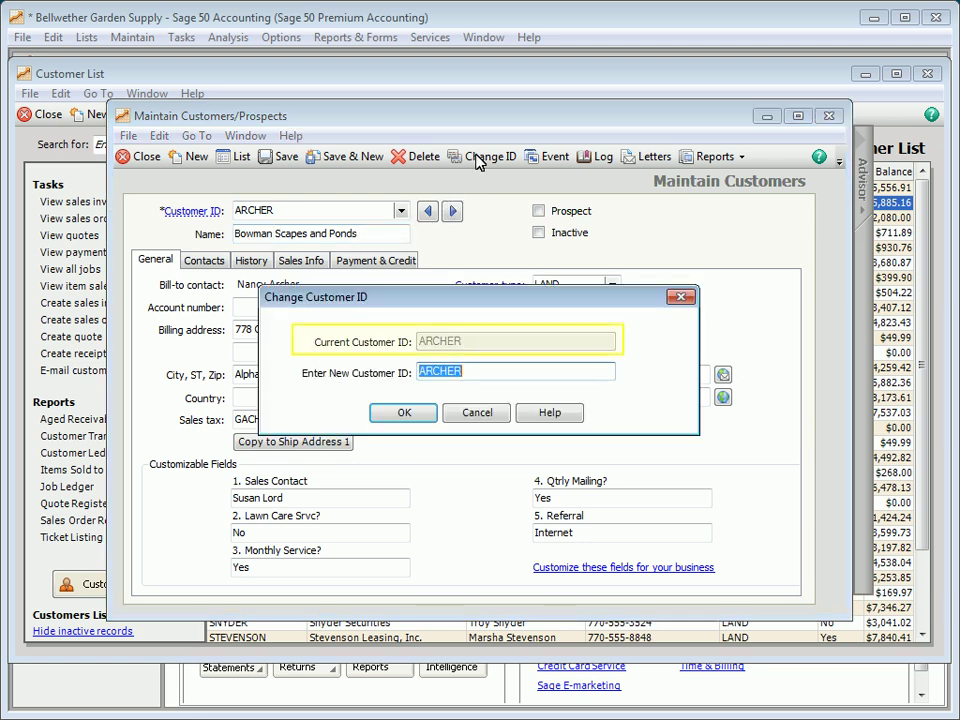
{"action": "type", "text": "BOWMAN"}
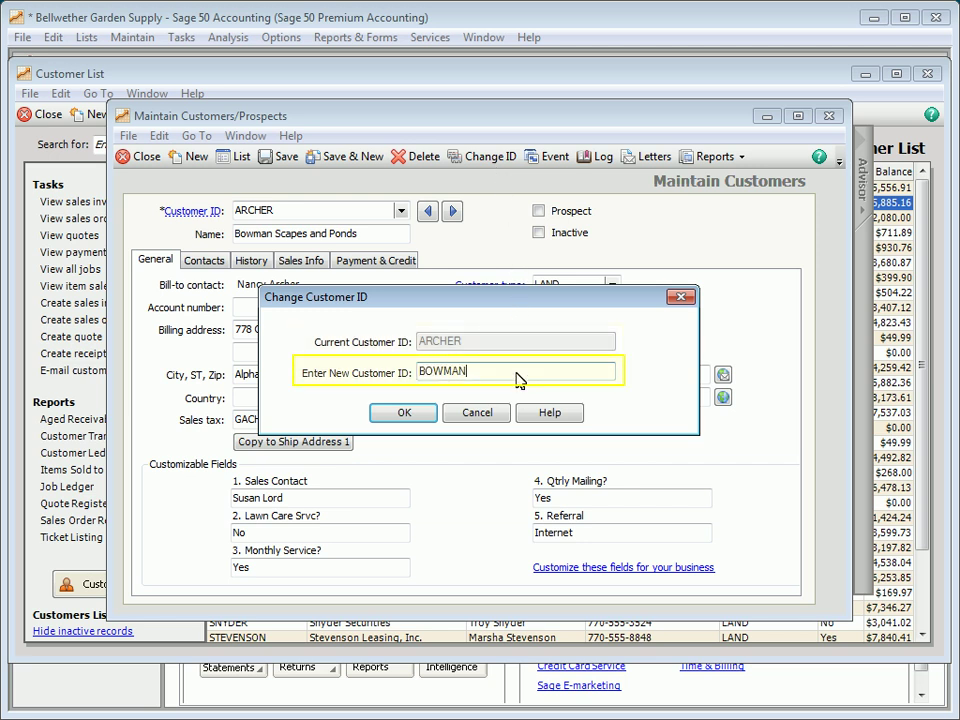
{"action": "left_click", "coordinate": [407, 417]}
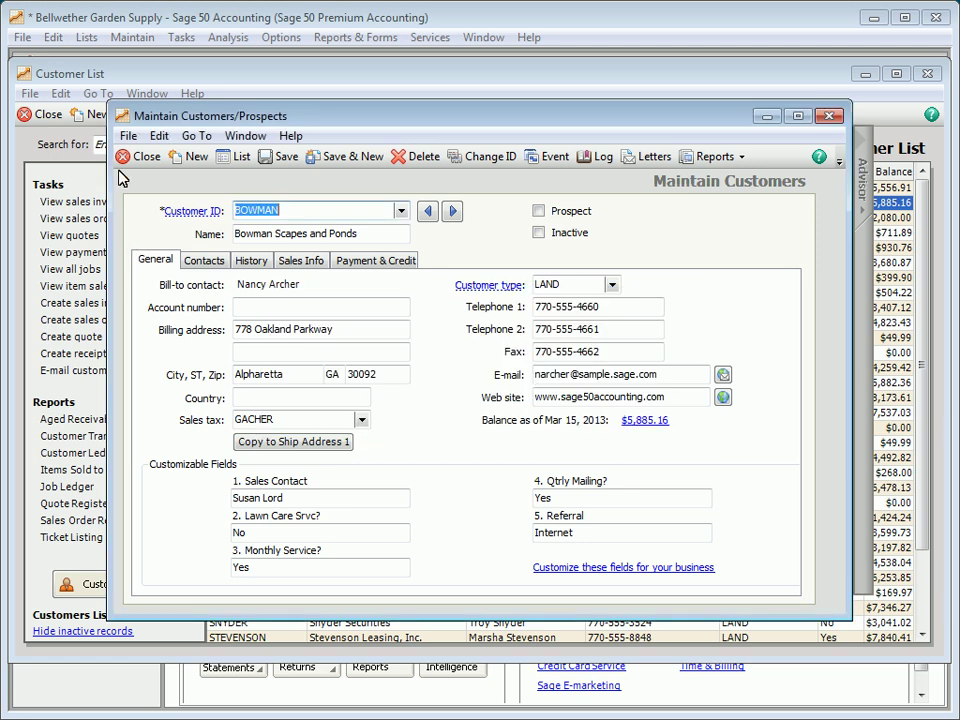
{"action": "left_click", "coordinate": [60, 118]}
{"action": "left_click", "coordinate": [24, 116]}
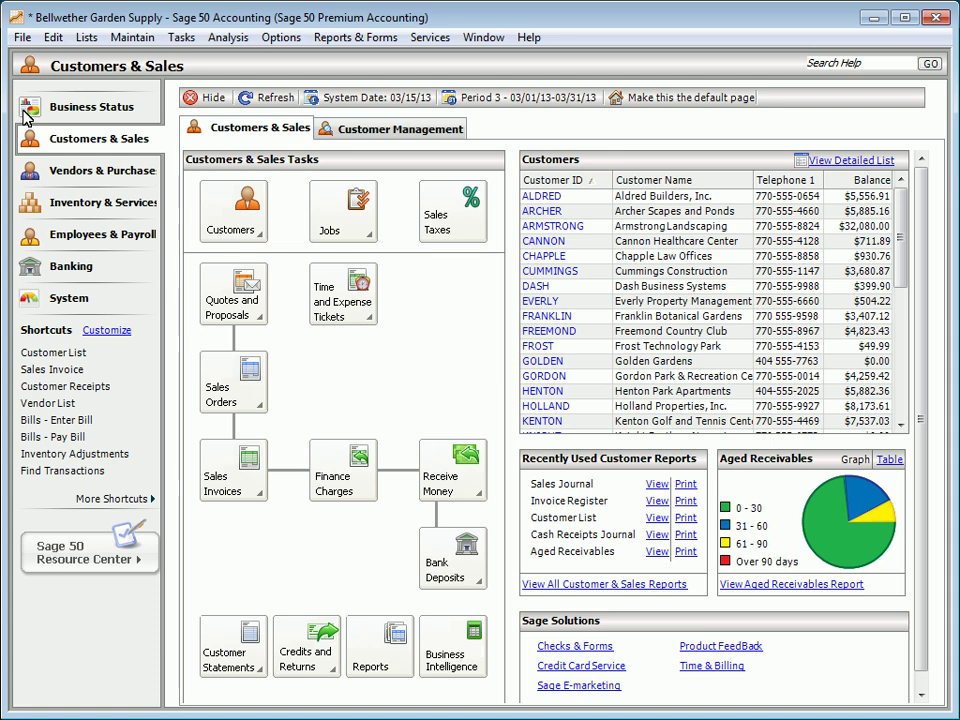
- Save a 169.97 sales invoice for STRIKER, fast-adding STRIKER as a new customer, then close invoicing
{"action": "left_click", "coordinate": [48, 368]}
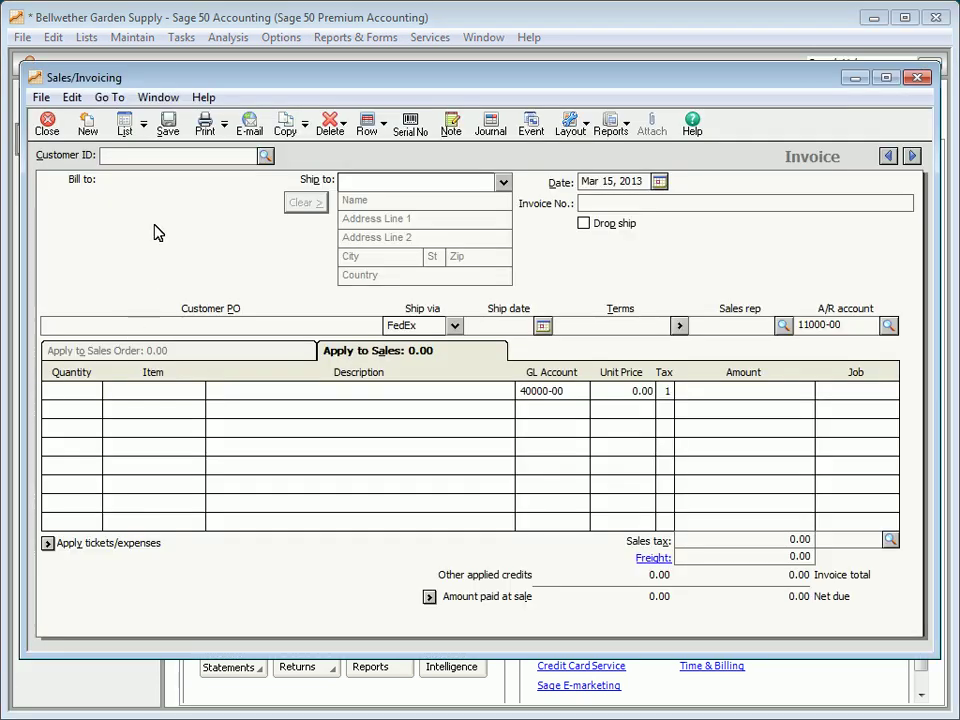
{"action": "left_click", "coordinate": [159, 156]}
{"action": "type", "text": "STRIKER"}
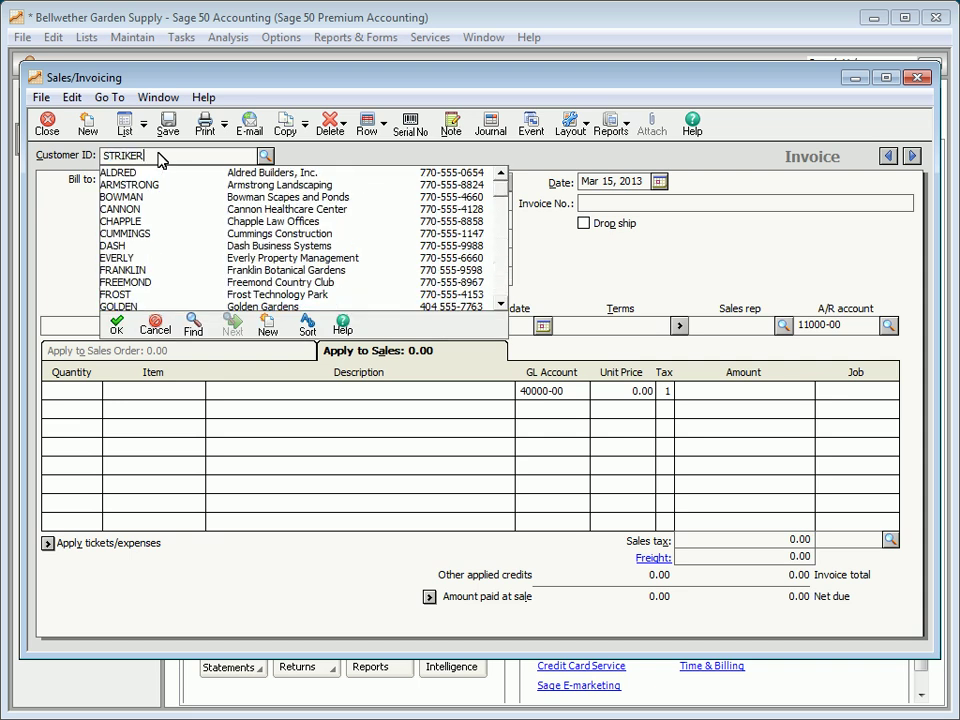
{"action": "left_click", "coordinate": [189, 189]}
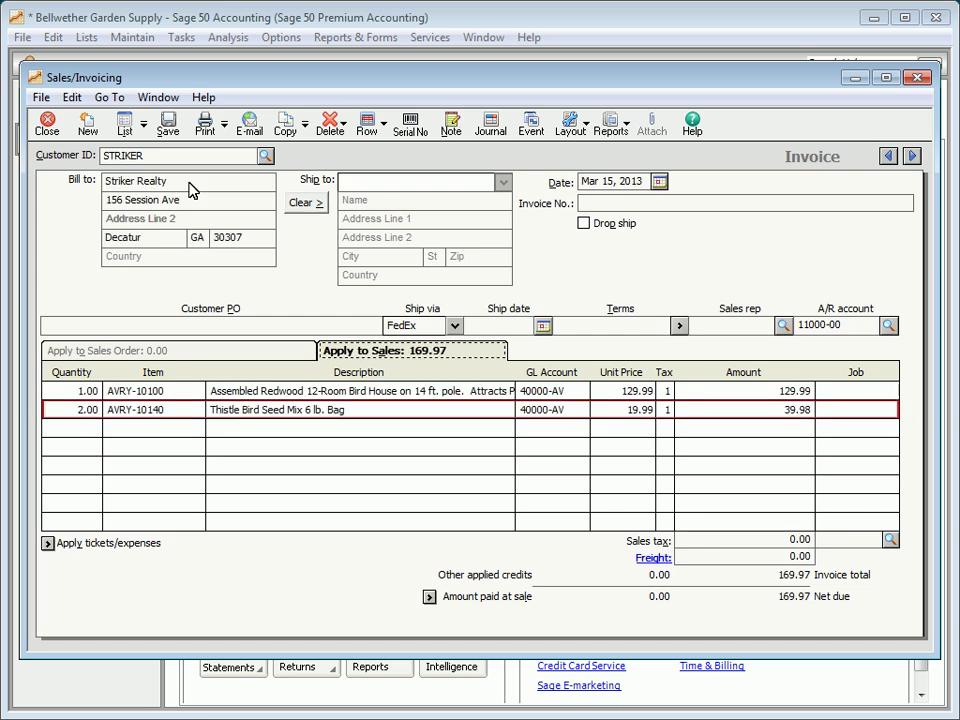
{"action": "left_click", "coordinate": [170, 124]}
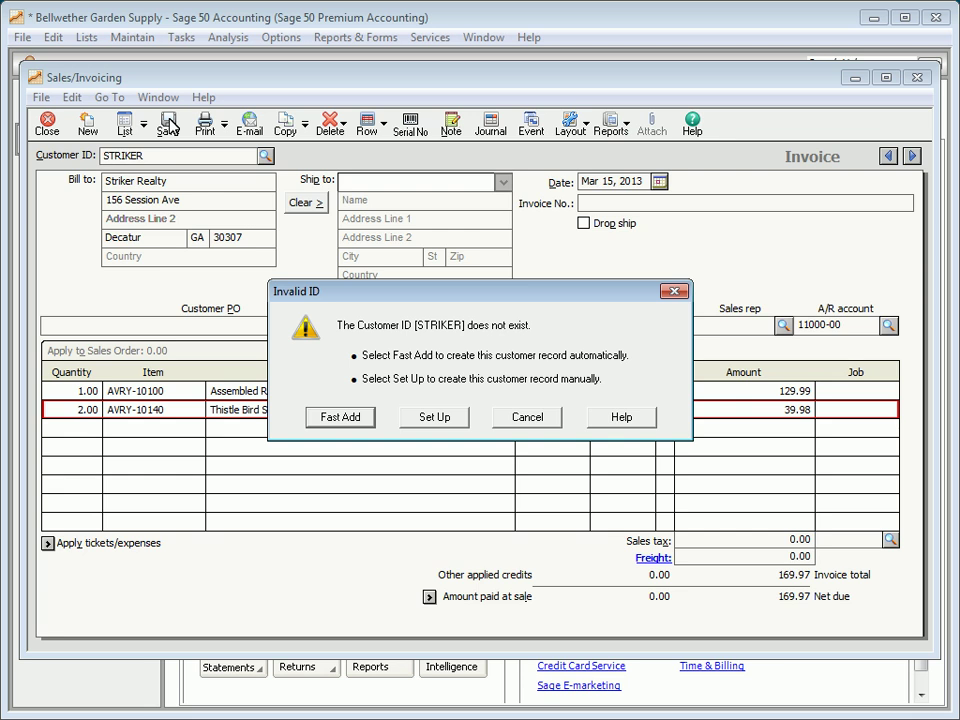
{"action": "left_click", "coordinate": [338, 416]}
{"action": "left_click", "coordinate": [47, 122]}
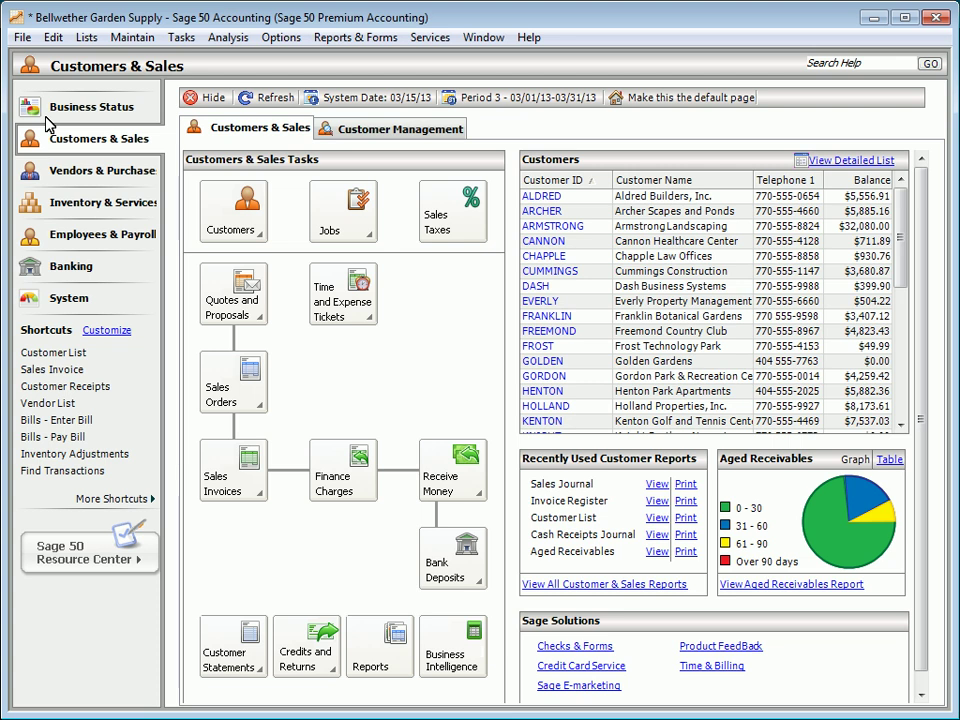
- Open paid bill payment check 10209 from the list of paid bills
{"action": "left_click", "coordinate": [100, 176]}
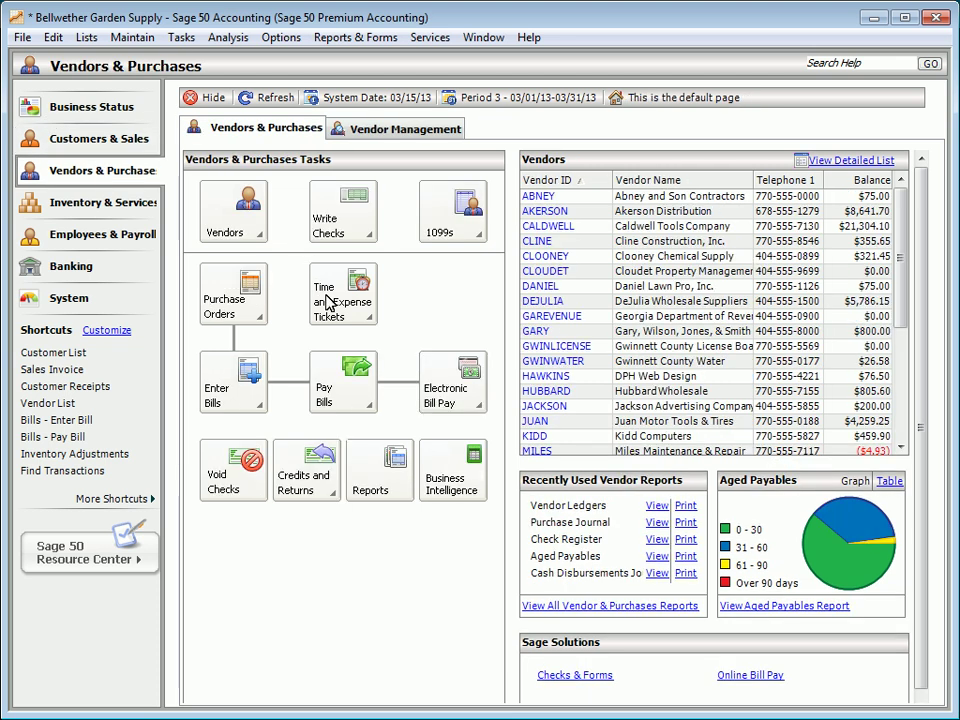
{"action": "left_click", "coordinate": [369, 404]}
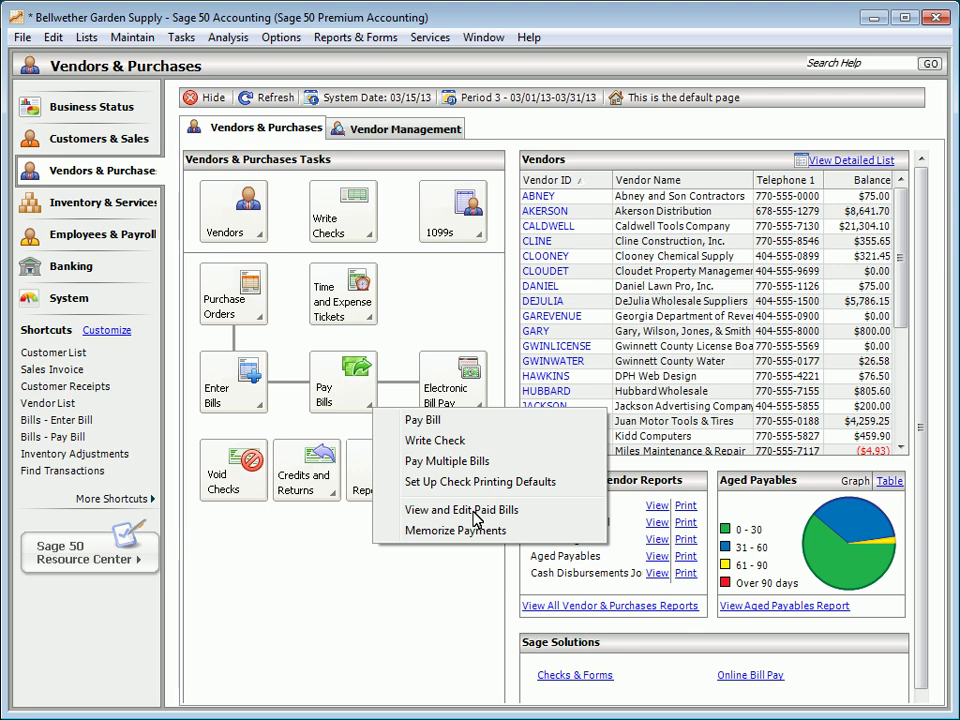
{"action": "left_click", "coordinate": [443, 508]}
{"action": "double_click", "coordinate": [343, 334]}
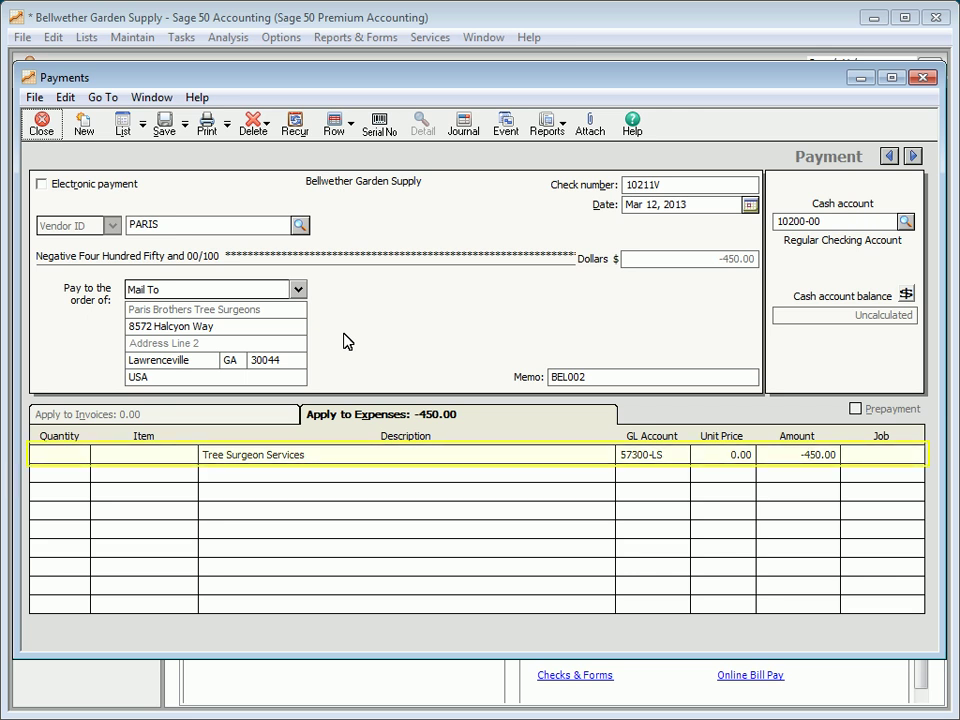
{"action": "left_click", "coordinate": [81, 123]}
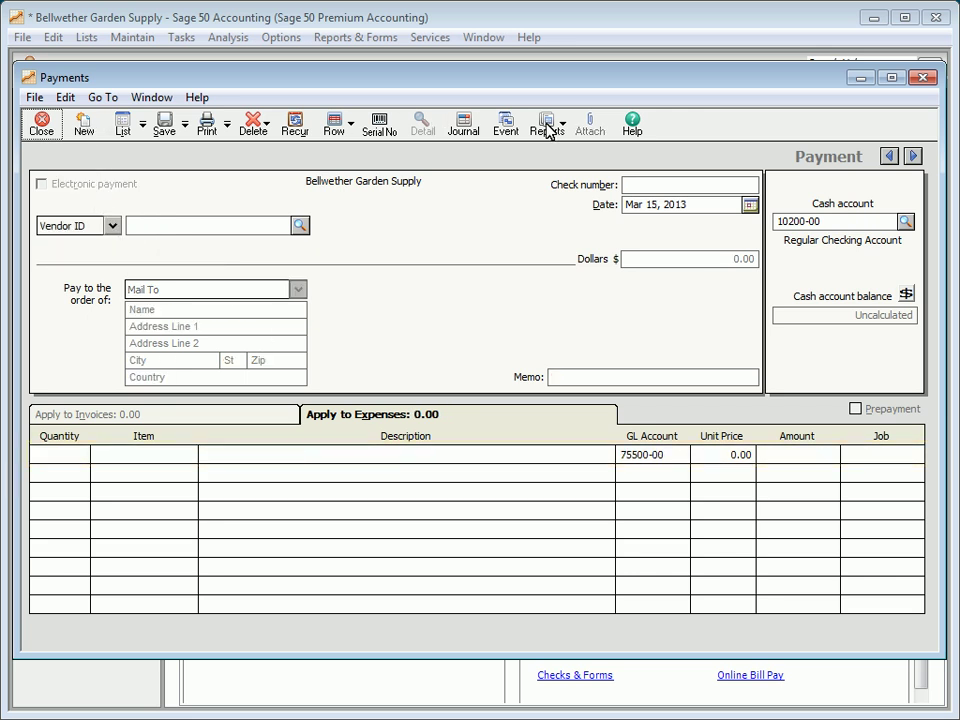
{"action": "left_click", "coordinate": [889, 156]}
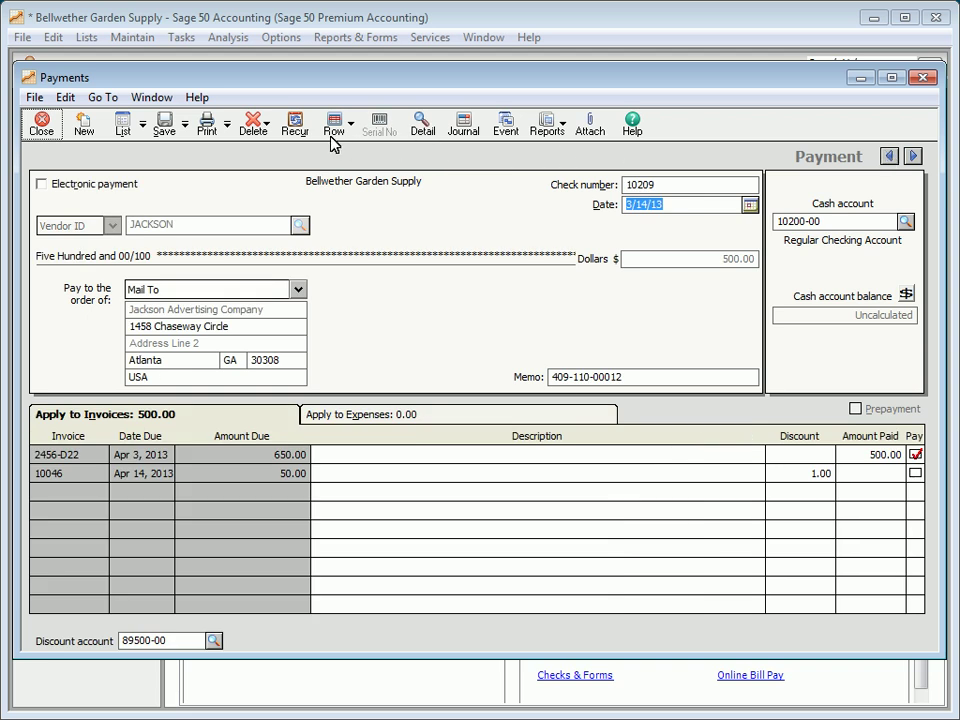
- Void check 10209 for 500.00 to Jackson Advertising Company and close the void list
{"action": "left_click", "coordinate": [257, 123]}
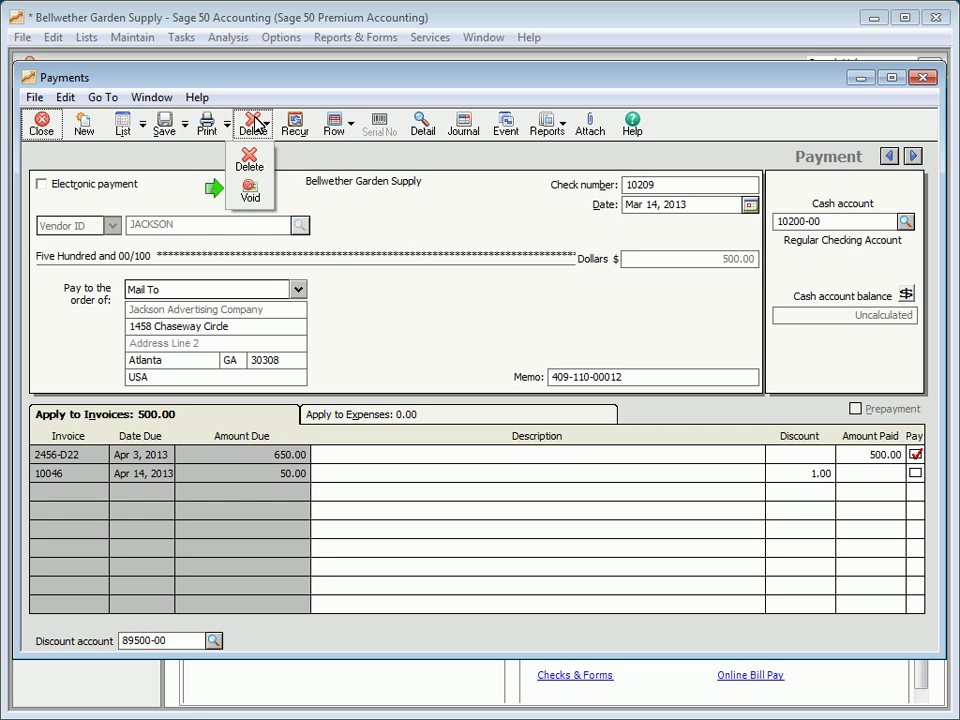
{"action": "left_click", "coordinate": [250, 190]}
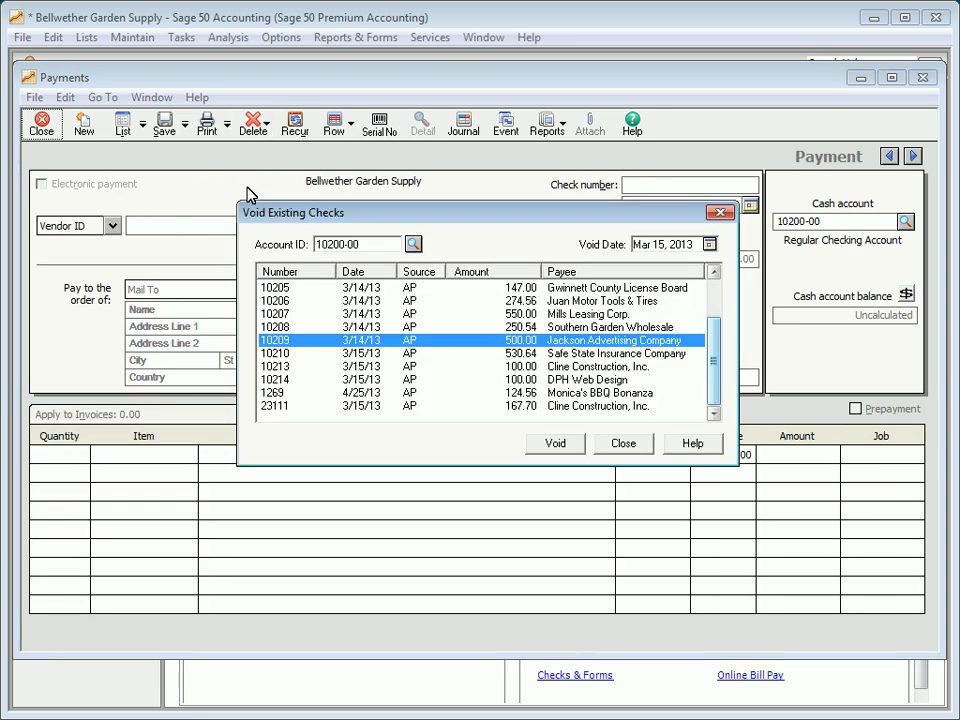
{"action": "left_click", "coordinate": [553, 444]}
{"action": "left_click", "coordinate": [512, 456]}
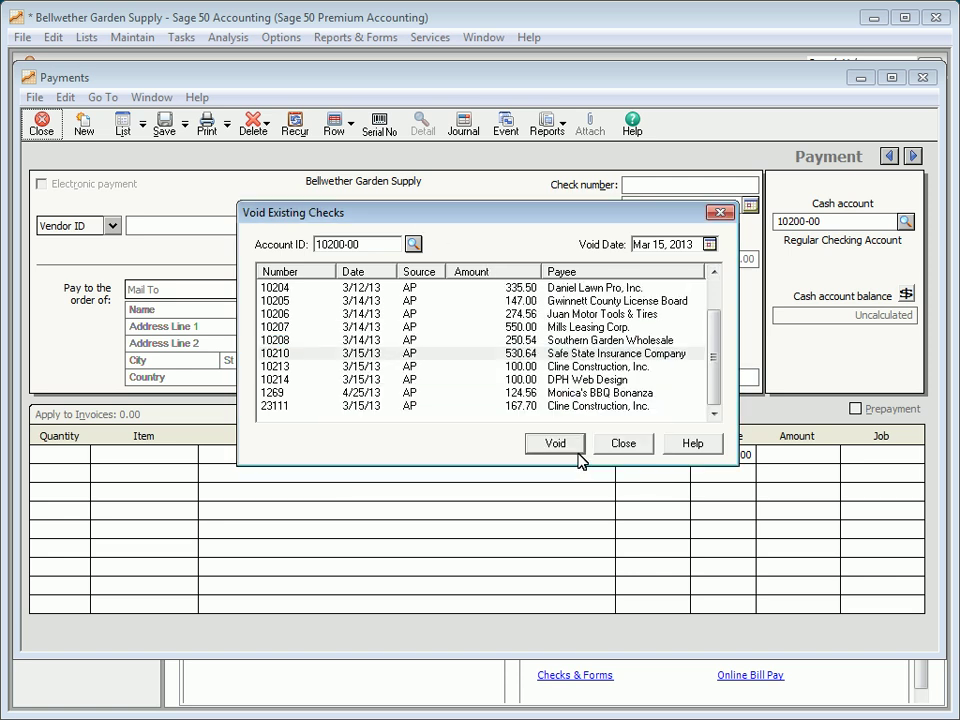
{"action": "left_click", "coordinate": [630, 443]}
- Void invoice 10341 for 37.10 to Chapple Law Offices as of 3/15/13
{"action": "left_click", "coordinate": [38, 124]}
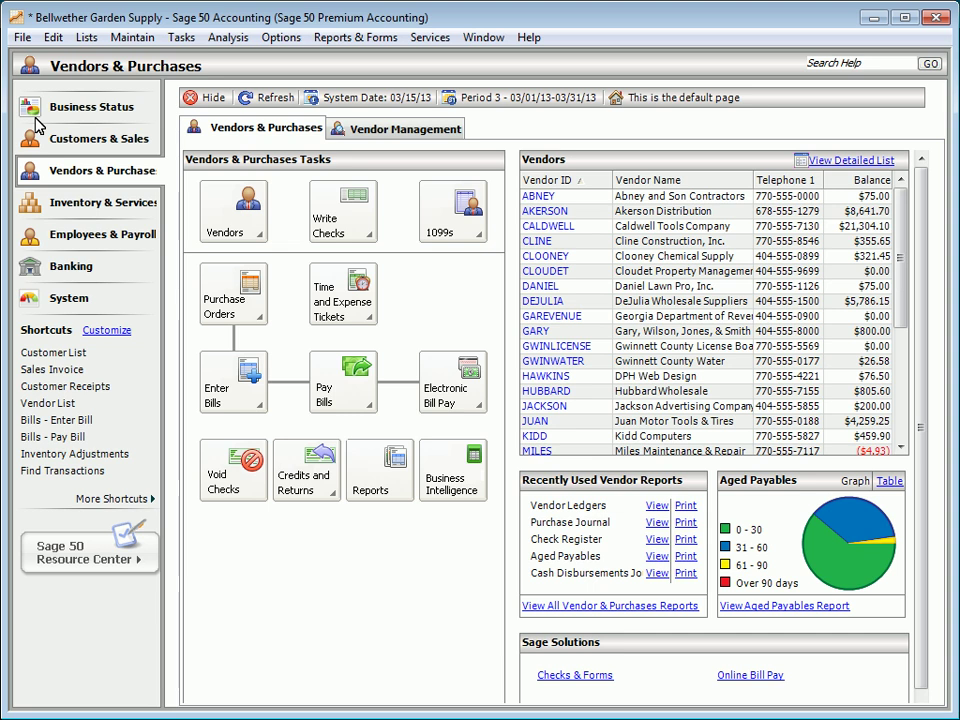
{"action": "left_click", "coordinate": [50, 369]}
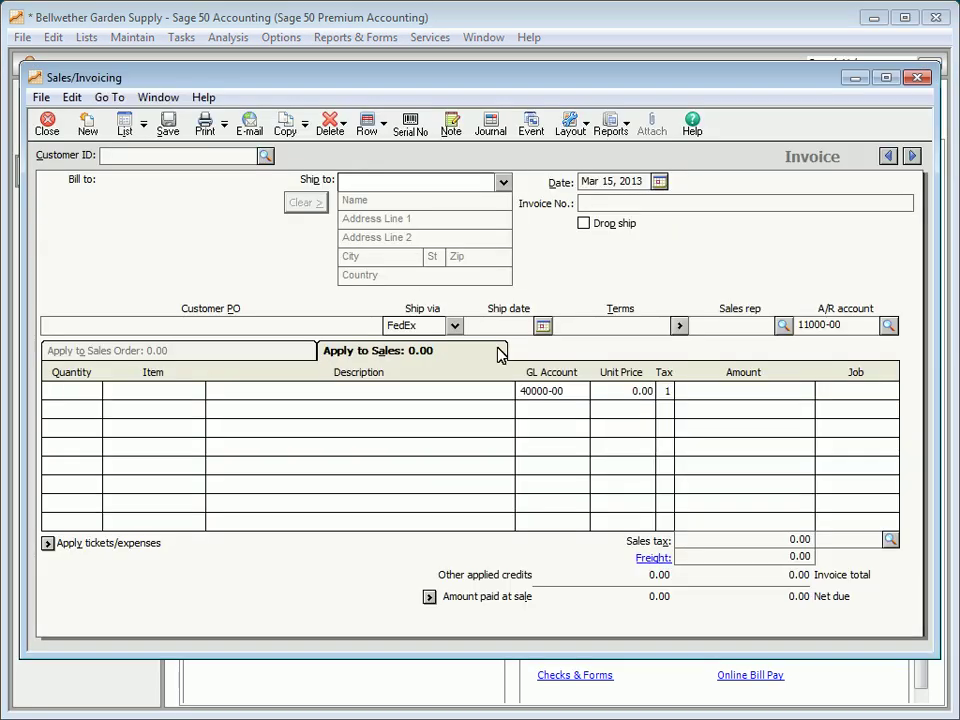
{"action": "left_click", "coordinate": [888, 156]}
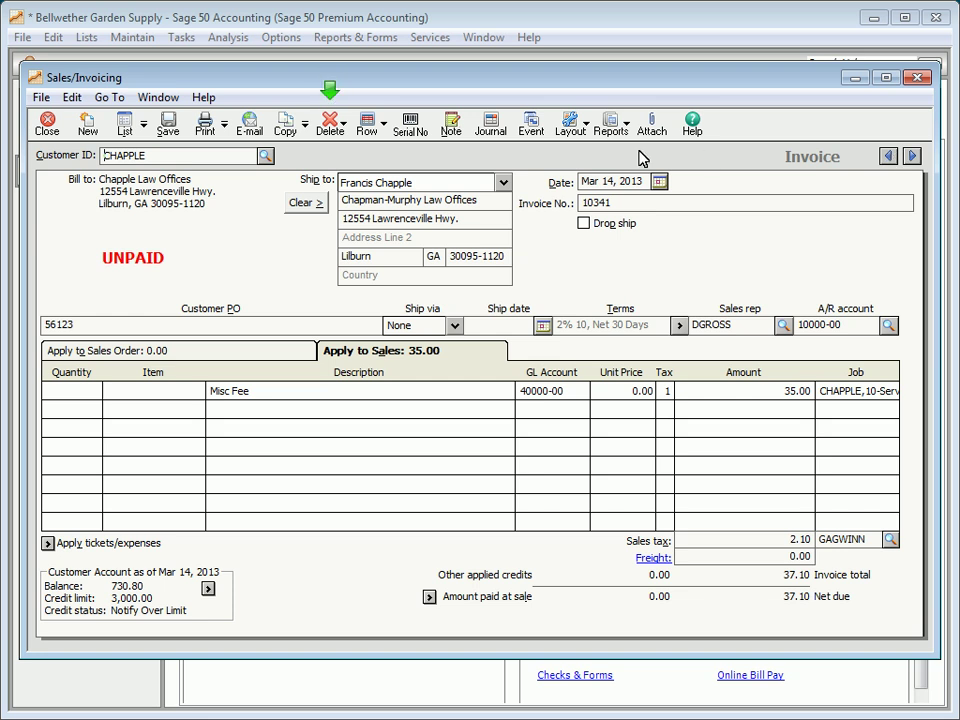
{"action": "left_click", "coordinate": [333, 122]}
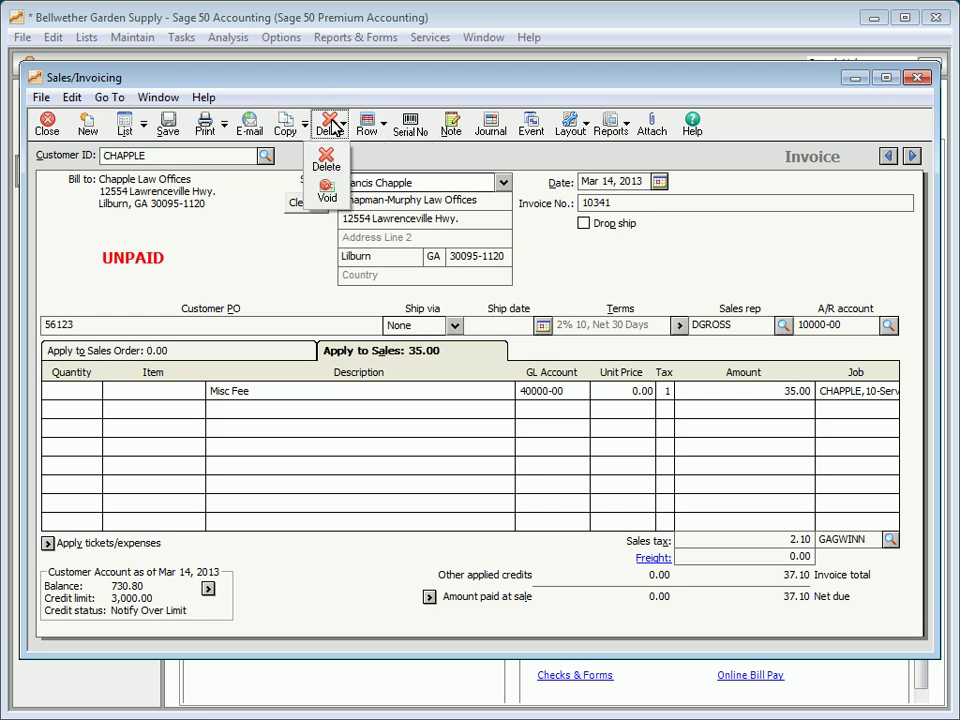
{"action": "left_click", "coordinate": [326, 190]}
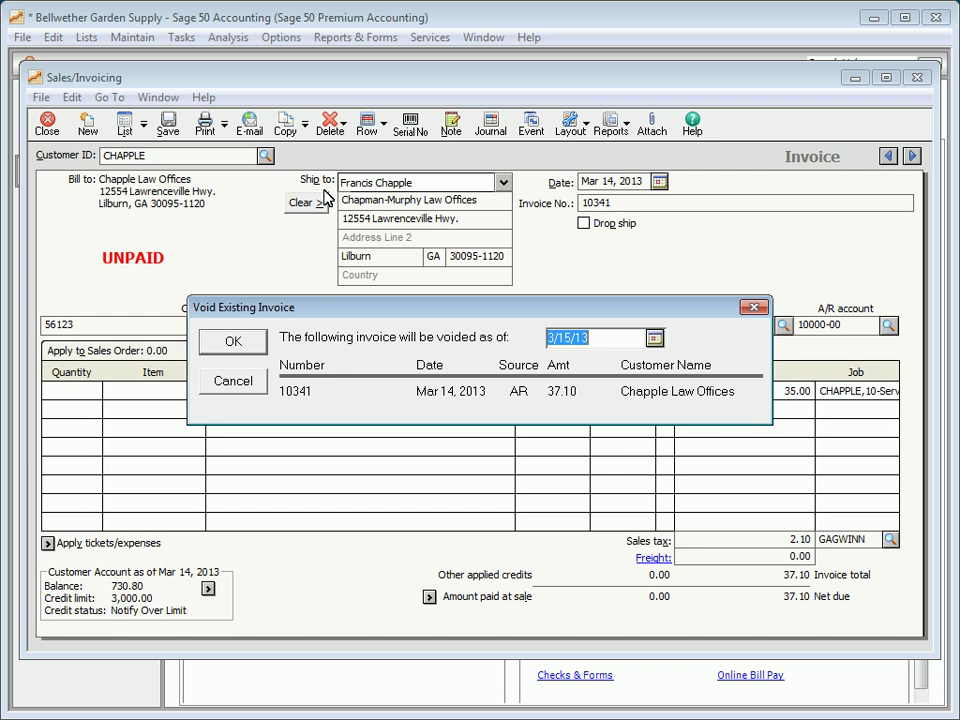
{"action": "left_click", "coordinate": [234, 343]}
{"action": "left_click", "coordinate": [45, 122]}
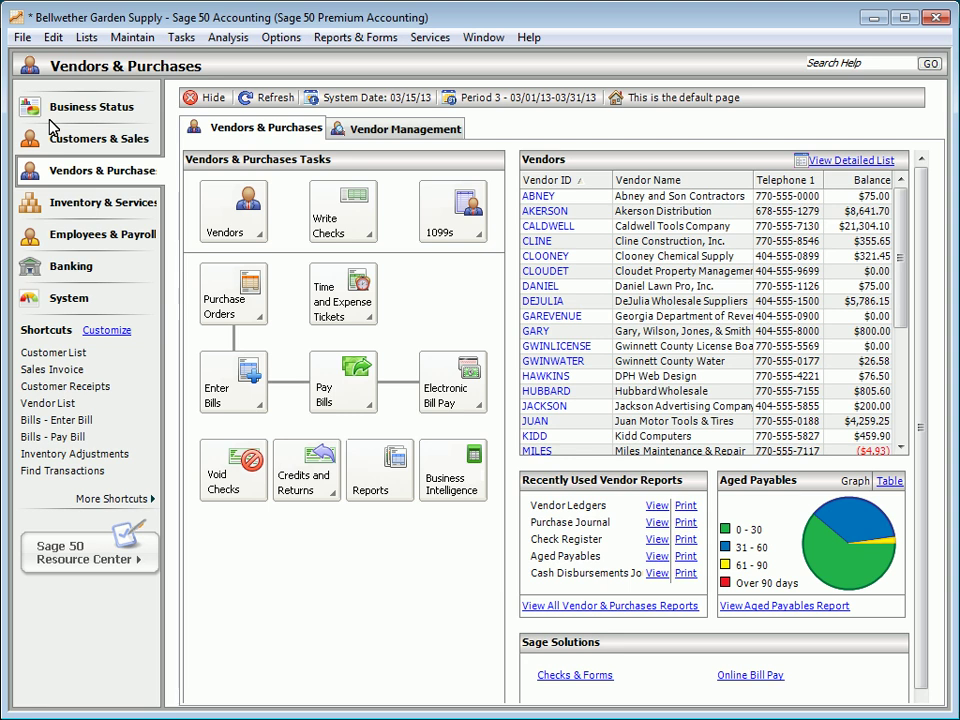
- Start reconciling Regular Checking Account 10200-00 with a statement date of 3/31/13
{"action": "left_click", "coordinate": [180, 37]}
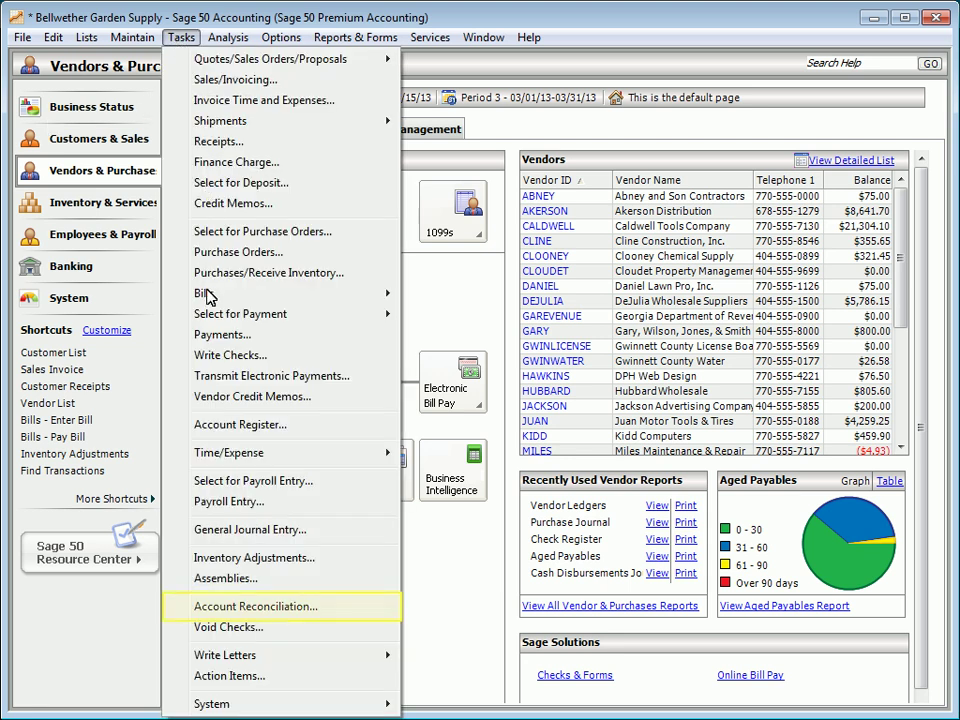
{"action": "left_click", "coordinate": [213, 607]}
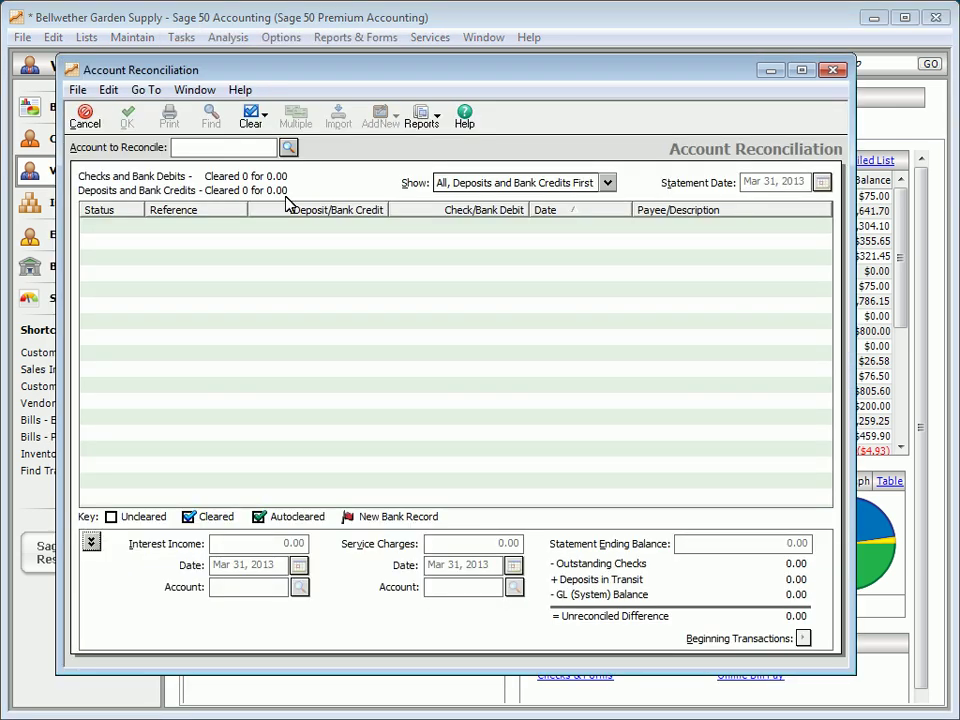
{"action": "left_click", "coordinate": [288, 147]}
{"action": "left_click", "coordinate": [218, 189]}
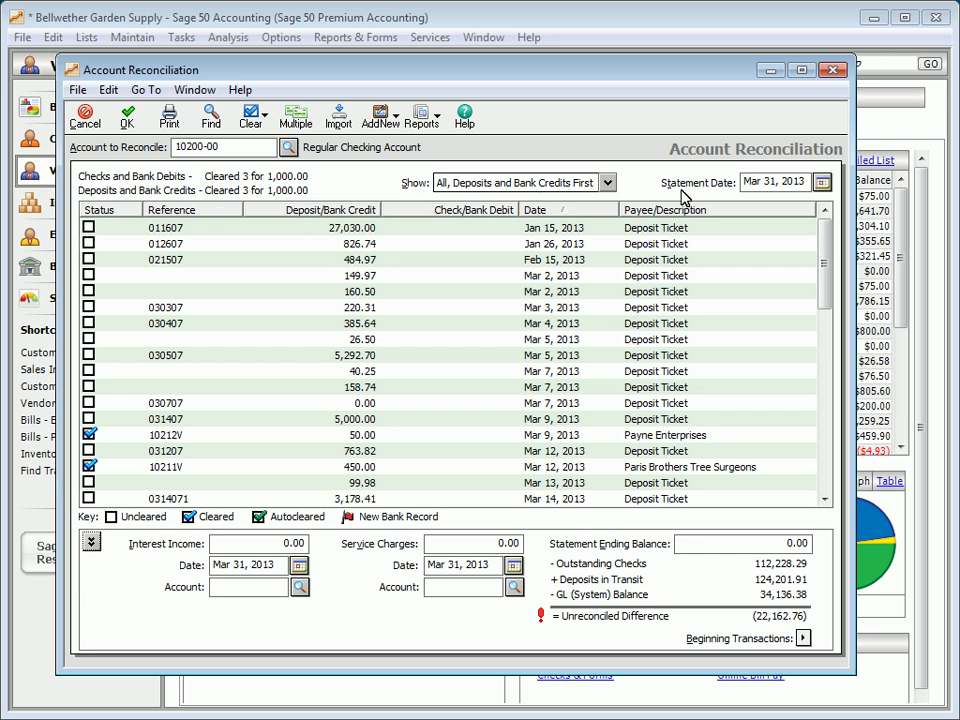
{"action": "left_click", "coordinate": [800, 184]}
{"action": "type", "text": "022813"}
{"action": "key", "text": "Return"}
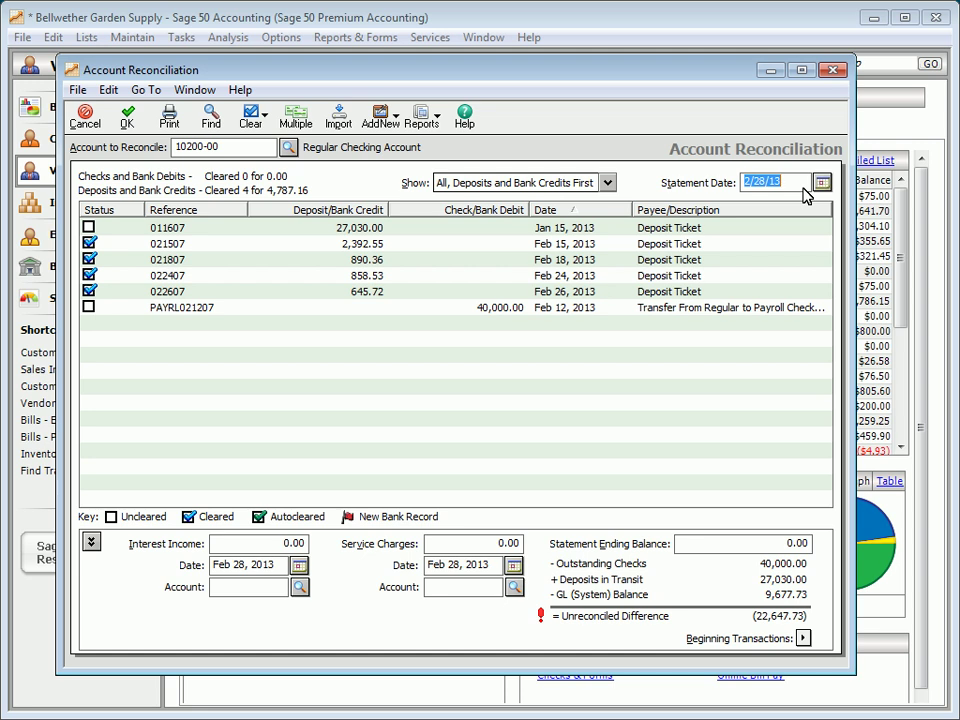
{"action": "type", "text": "033113"}
{"action": "key", "text": "Return"}
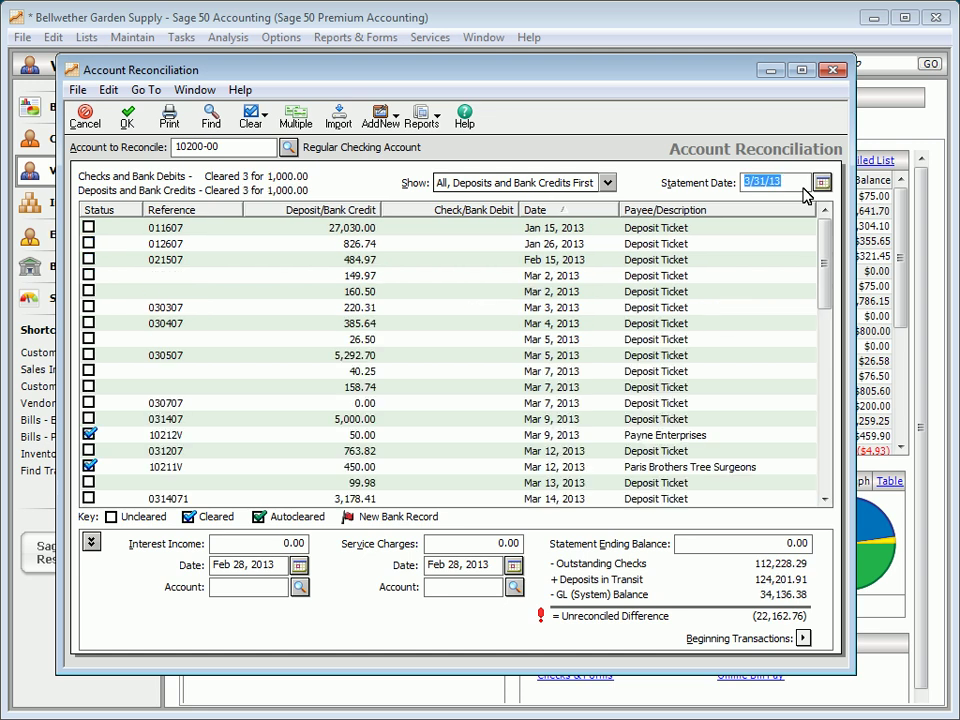
- Mark deposits 011607 through 031407 as cleared, 16 deposits totalling 40,776.32
{"action": "left_click", "coordinate": [88, 228]}
{"action": "left_click", "coordinate": [88, 244]}
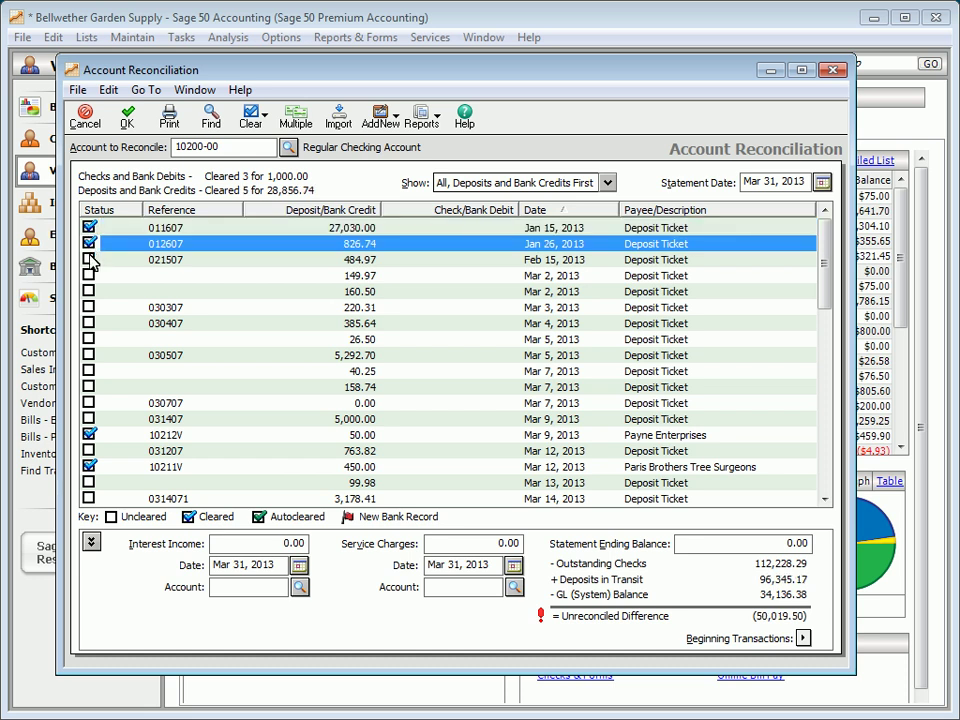
{"action": "left_click", "coordinate": [88, 260]}
{"action": "left_click", "coordinate": [94, 419], "text": "shift"}
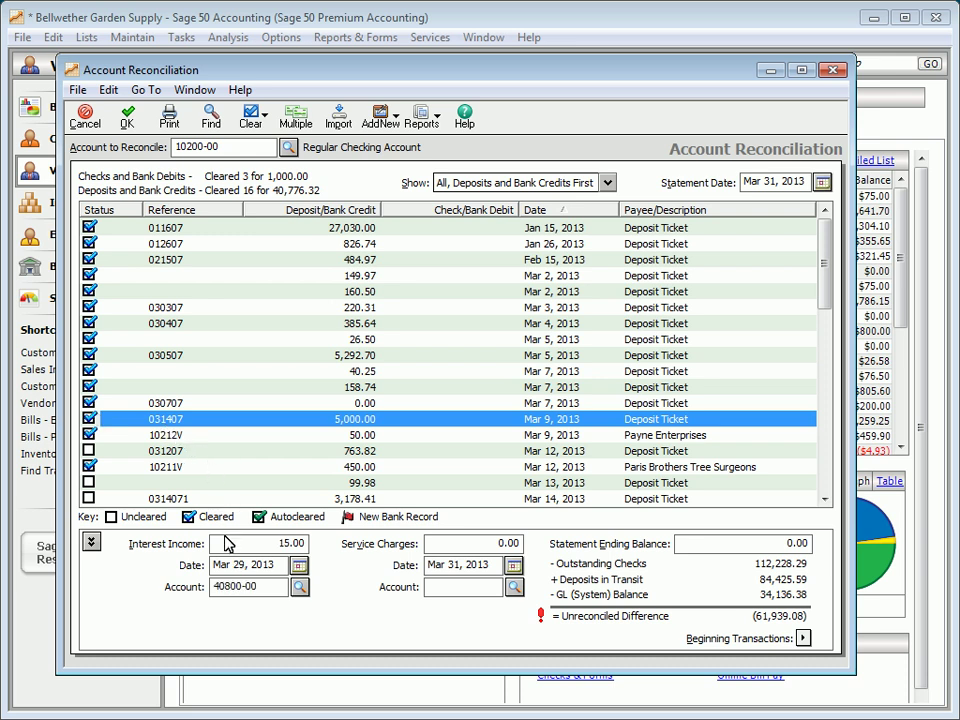
- Enter 15.00 interest income and a 25.00 service charge in the reconciliation
{"action": "key", "text": "Tab"}
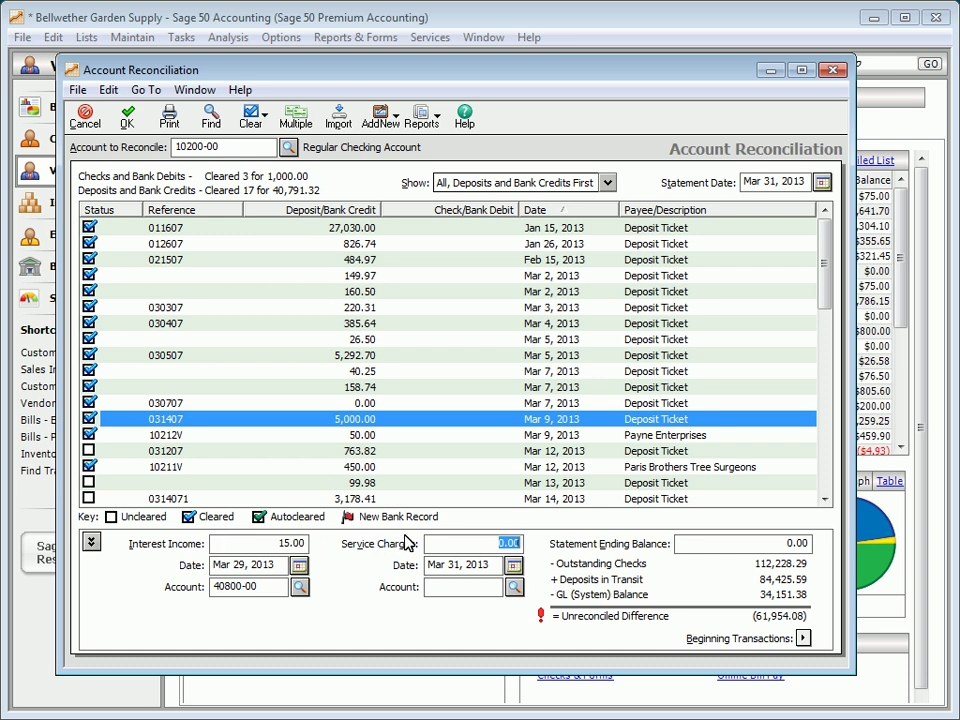
{"action": "type", "text": "25"}
{"action": "key", "text": "Tab"}
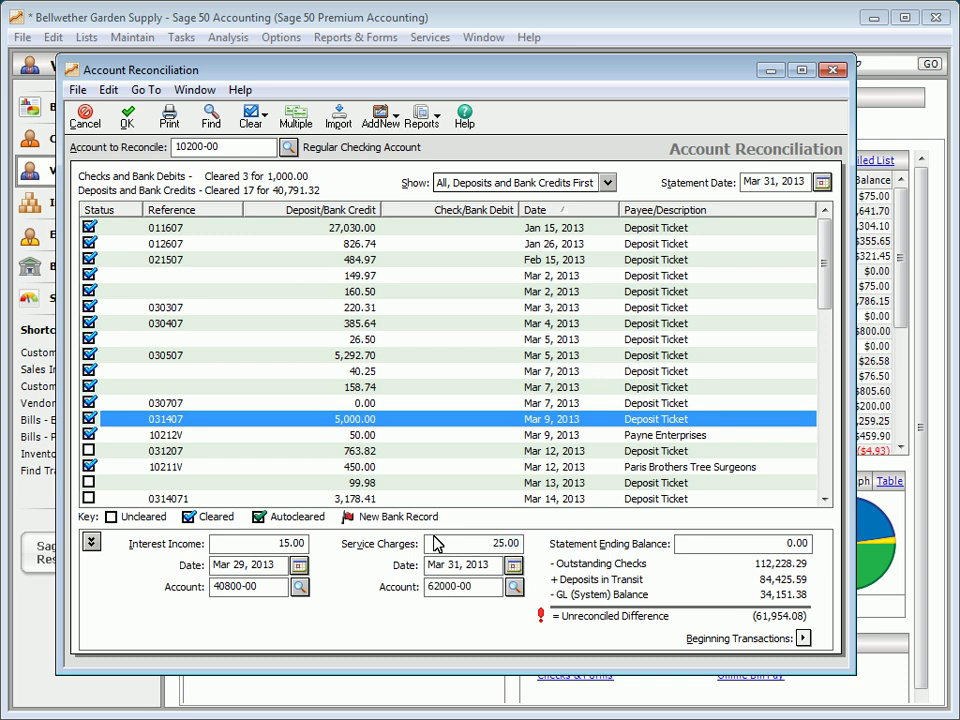
{"action": "key", "text": "Tab"}
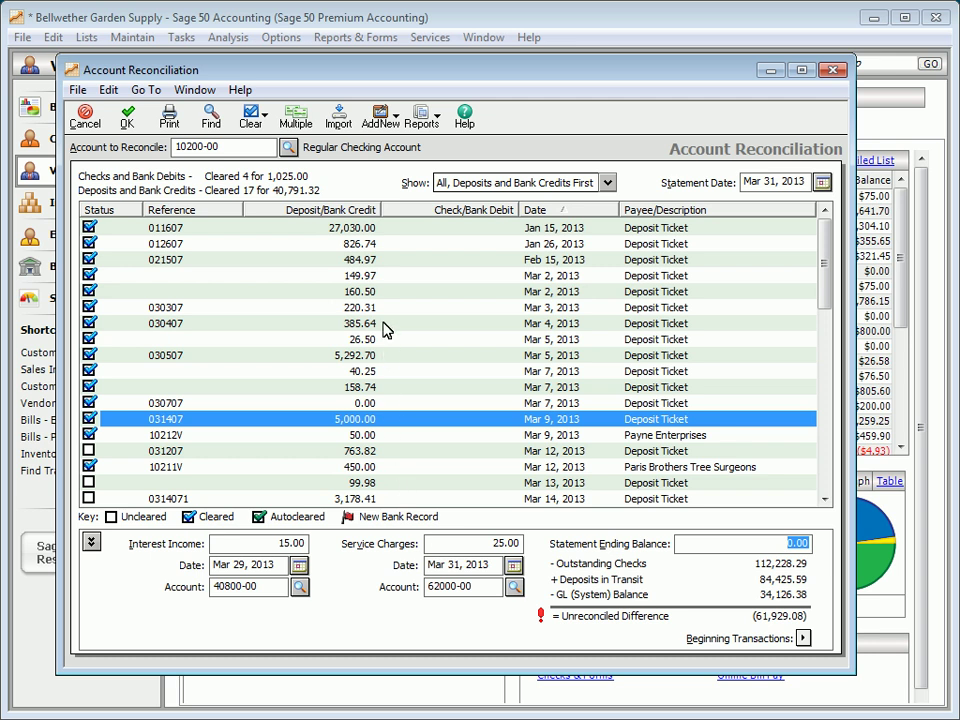
{"action": "left_click", "coordinate": [381, 116]}
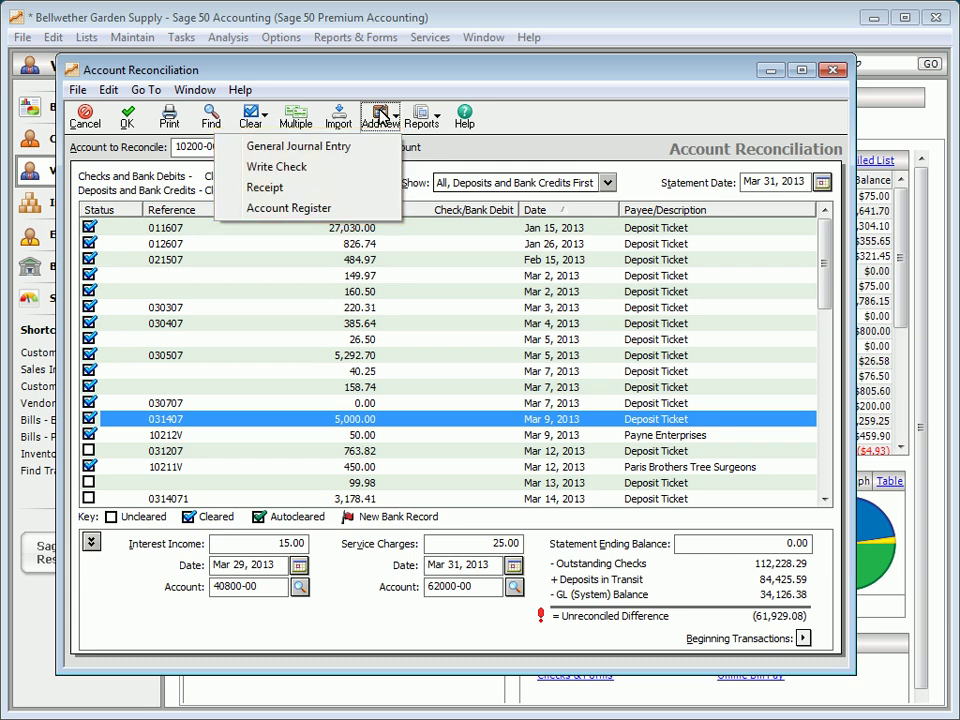
- Enter a statement ending balance of 61,929.08, bringing the unreconciled difference to 0.00
{"action": "left_click", "coordinate": [381, 116]}
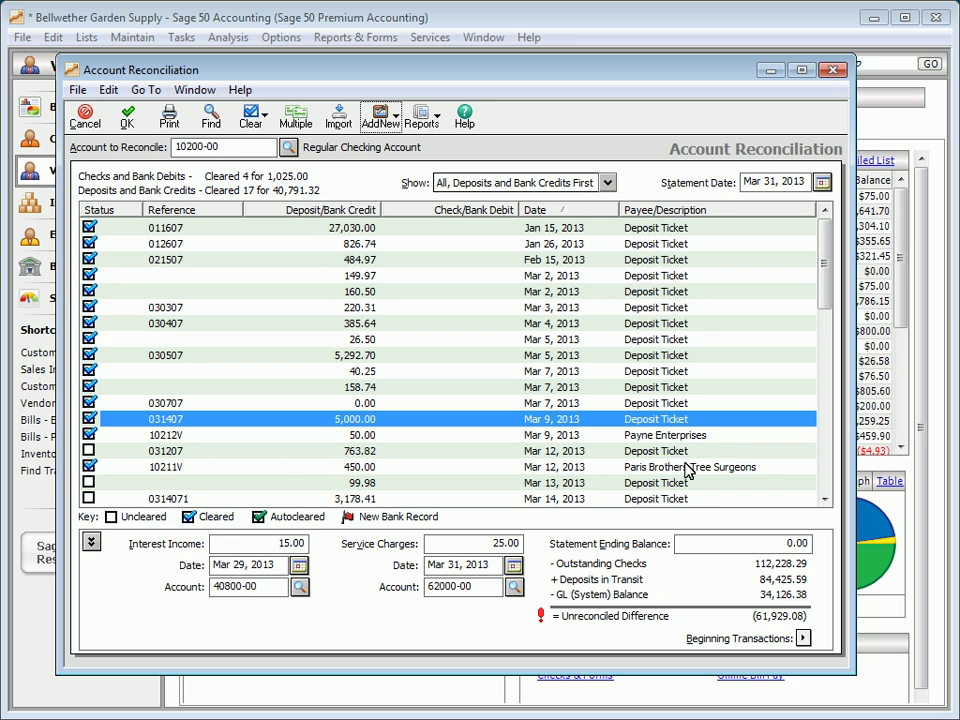
{"action": "left_click", "coordinate": [690, 548]}
{"action": "type", "text": "61929.08"}
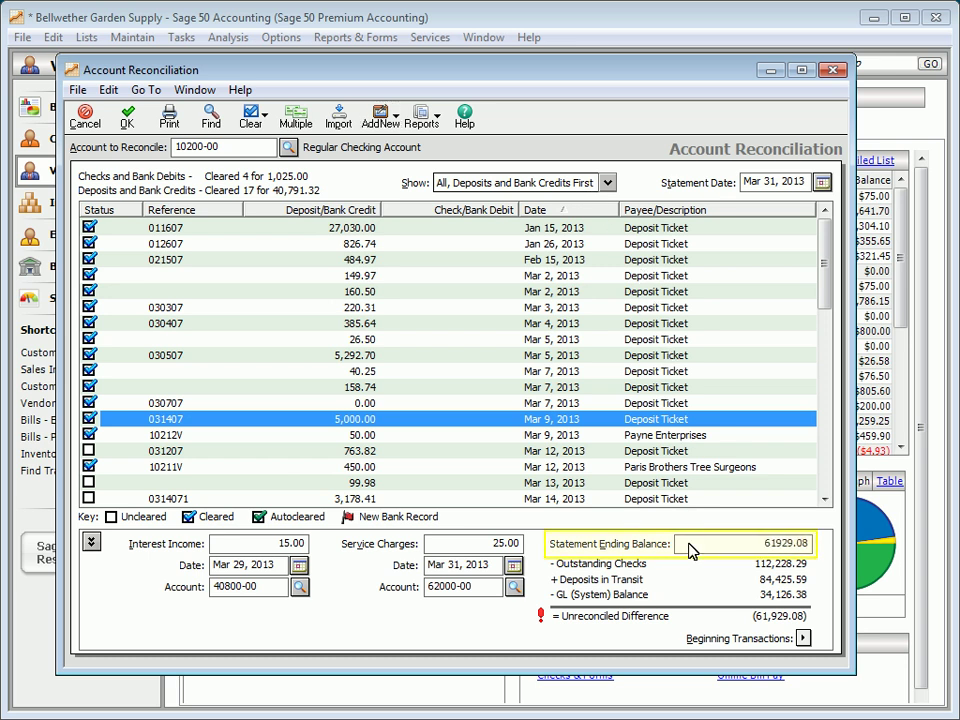
{"action": "key", "text": "Tab"}
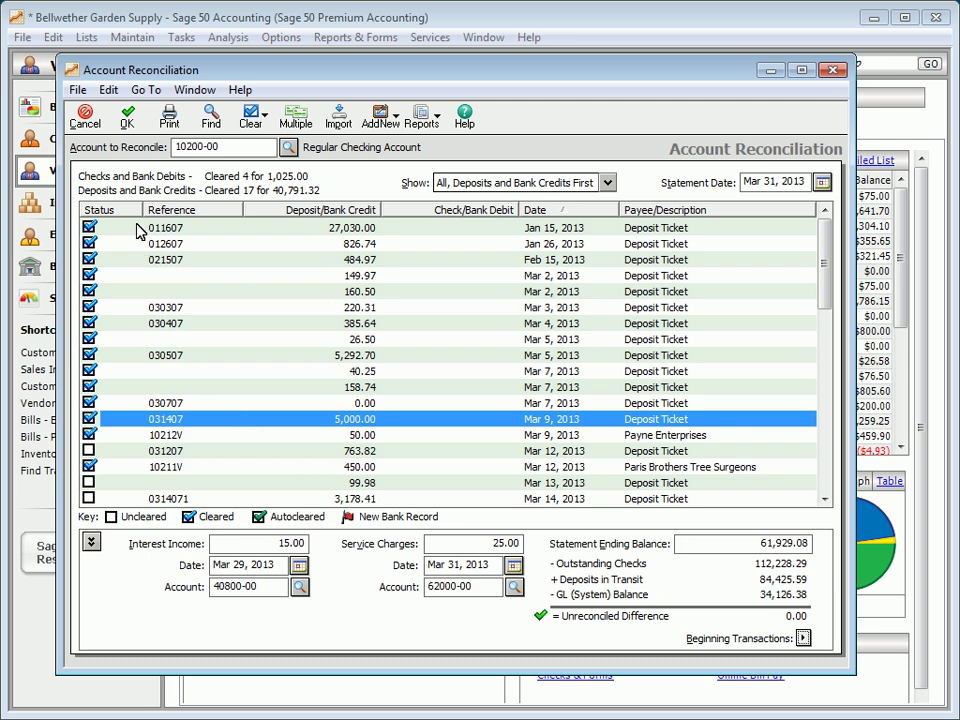
- Close the reconciliation window and go to the System page to begin a company backup
{"action": "left_click", "coordinate": [90, 116]}
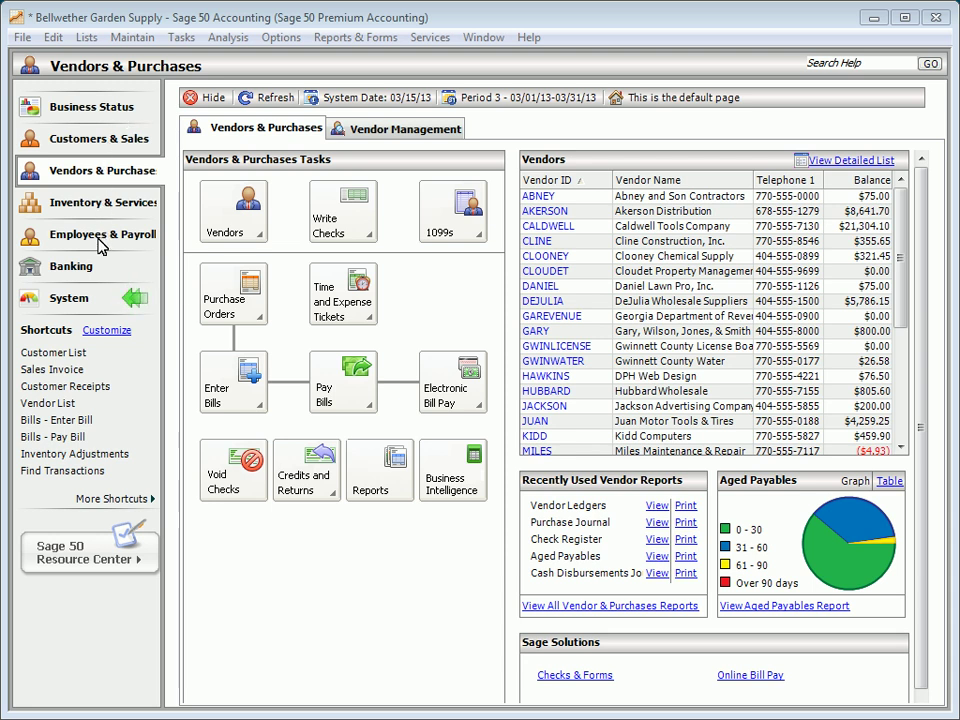
{"action": "left_click", "coordinate": [98, 300]}
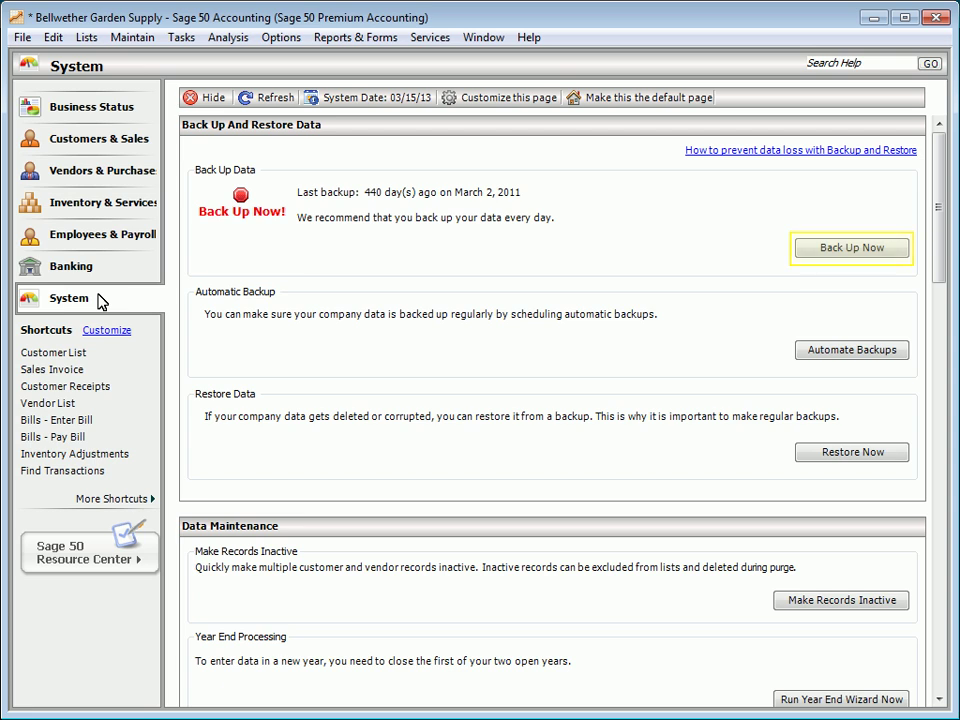
{"action": "left_click", "coordinate": [22, 37]}
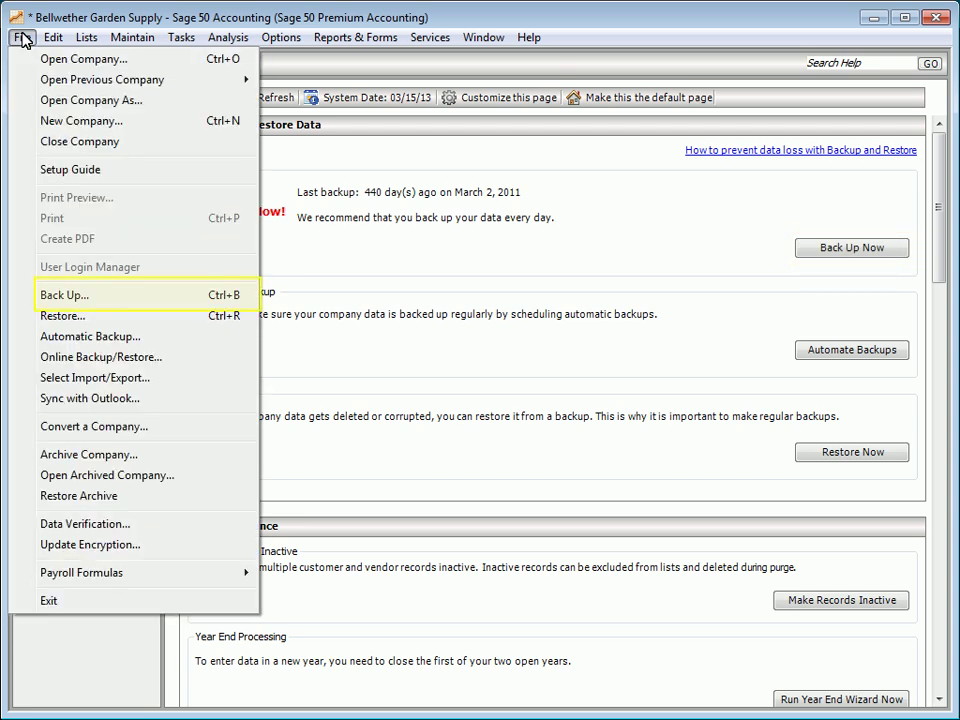
- Save the backup Bellwether Garden Supply-050812.ptb in the BCS folder, accepting the 15.87MB size
{"action": "left_click", "coordinate": [94, 297]}
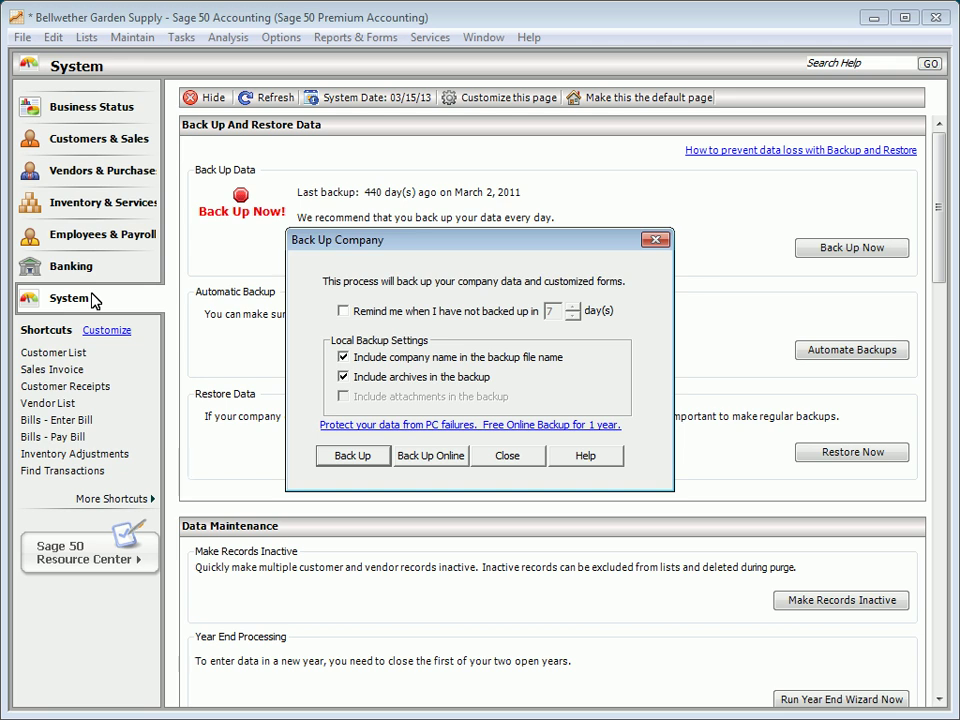
{"action": "left_click", "coordinate": [358, 456]}
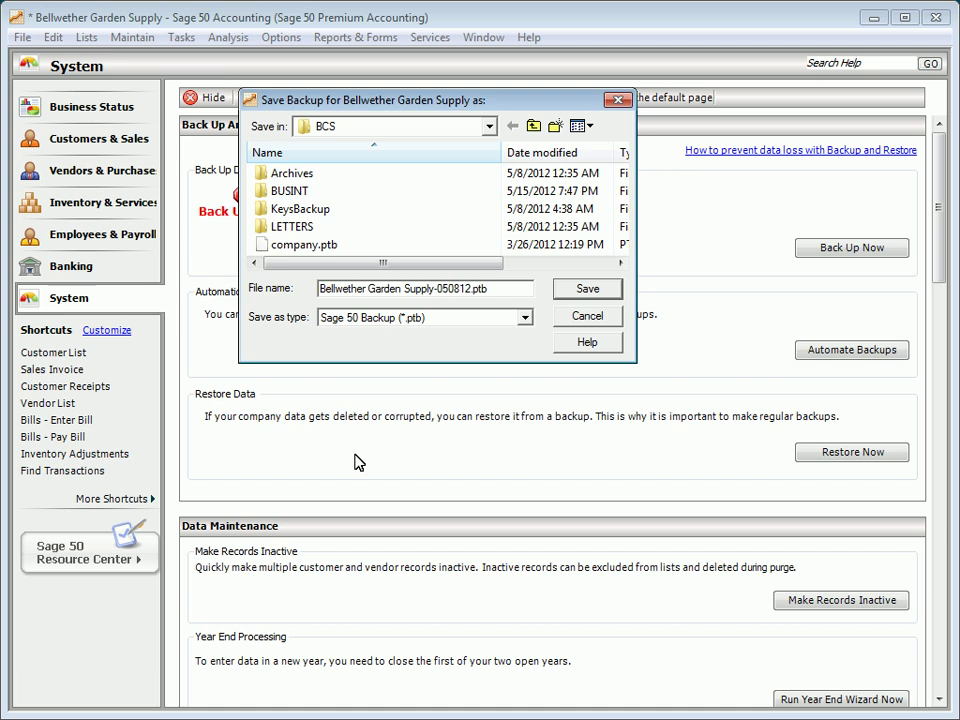
{"action": "left_click", "coordinate": [576, 289]}
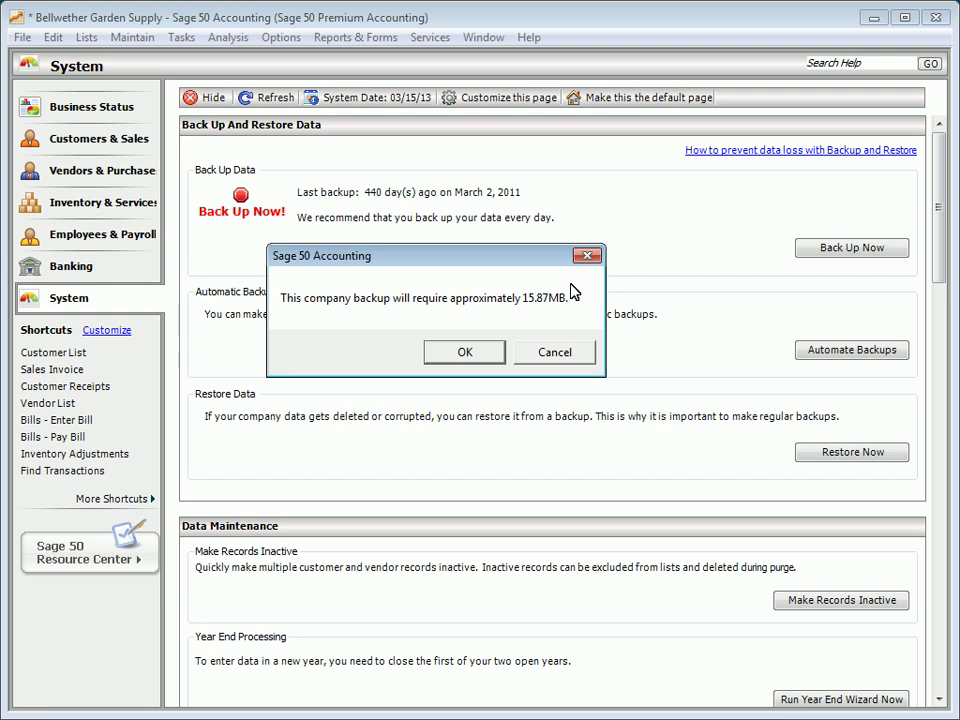
{"action": "left_click", "coordinate": [451, 356]}
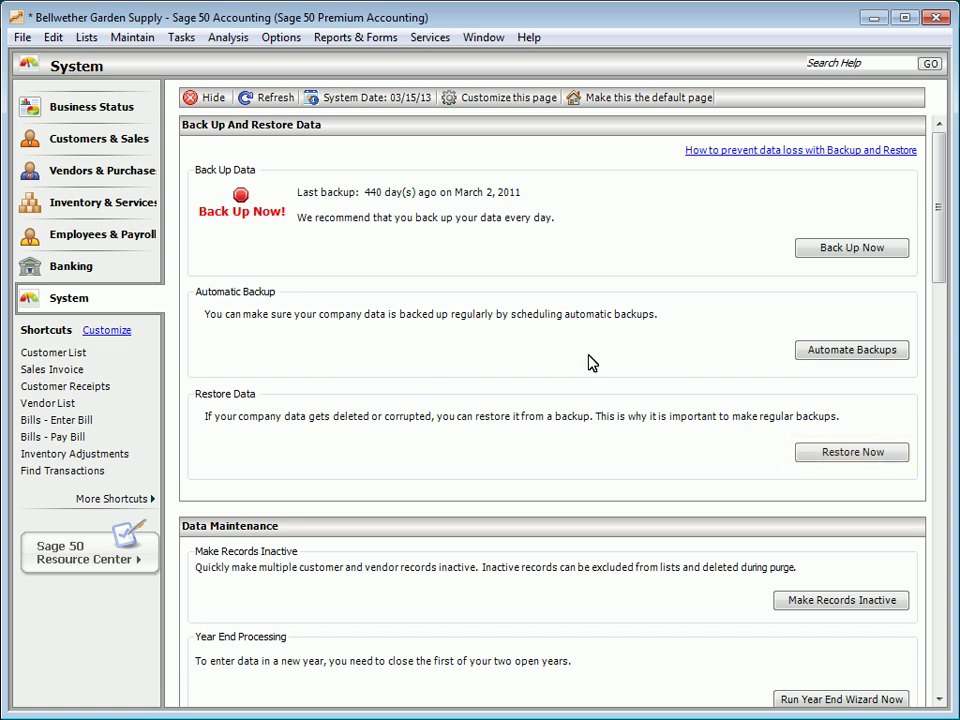
{"action": "left_click", "coordinate": [853, 453]}
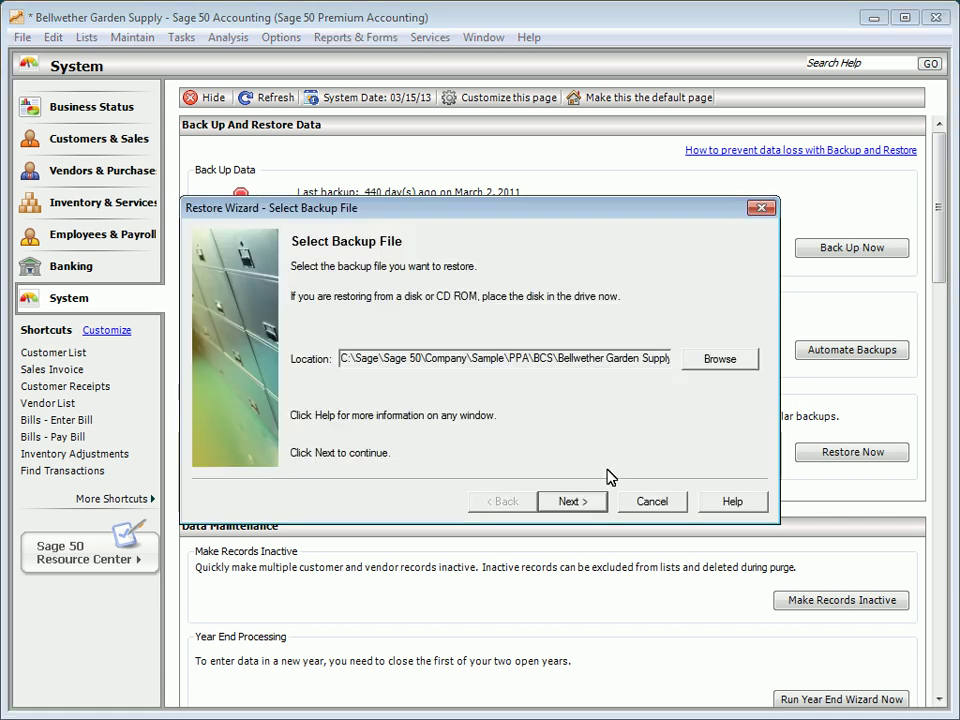
{"action": "left_click", "coordinate": [570, 501]}
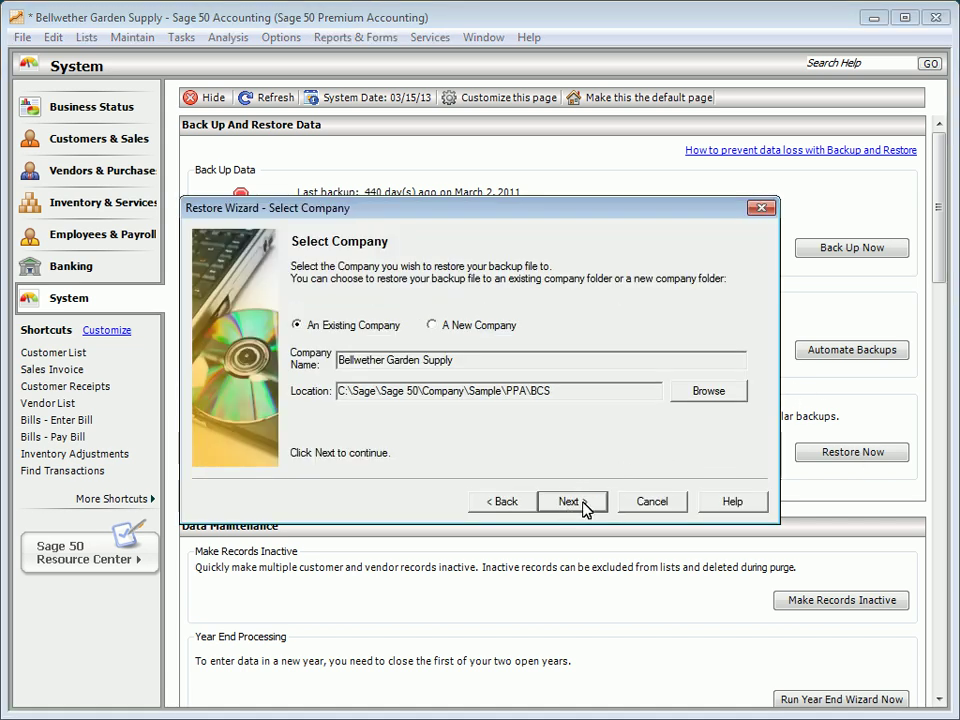
{"action": "left_click", "coordinate": [569, 501]}
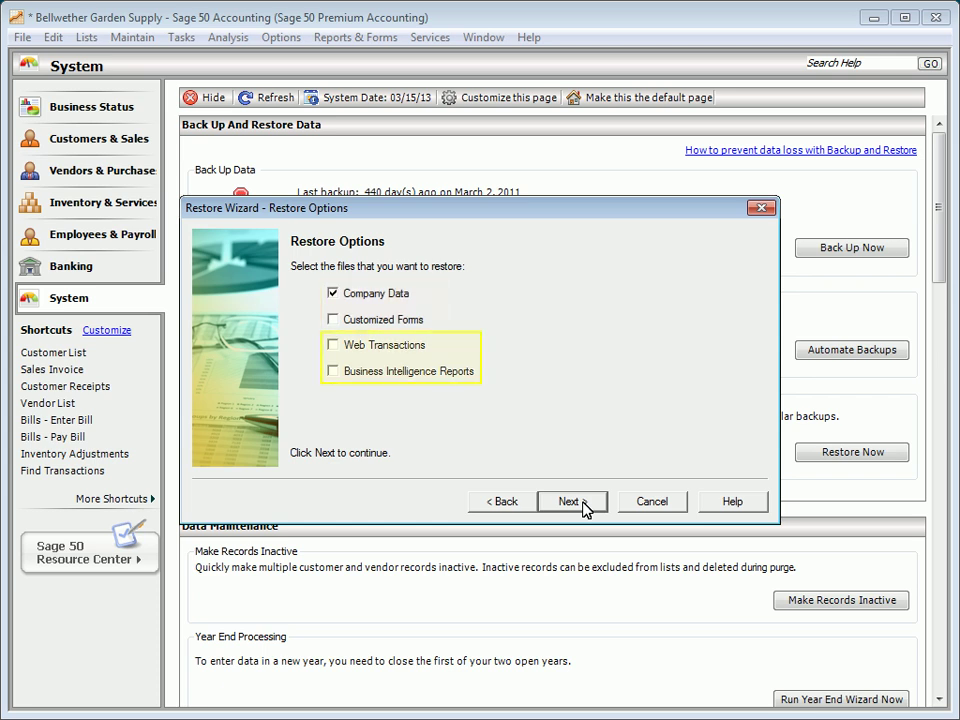
{"action": "left_click", "coordinate": [653, 503]}
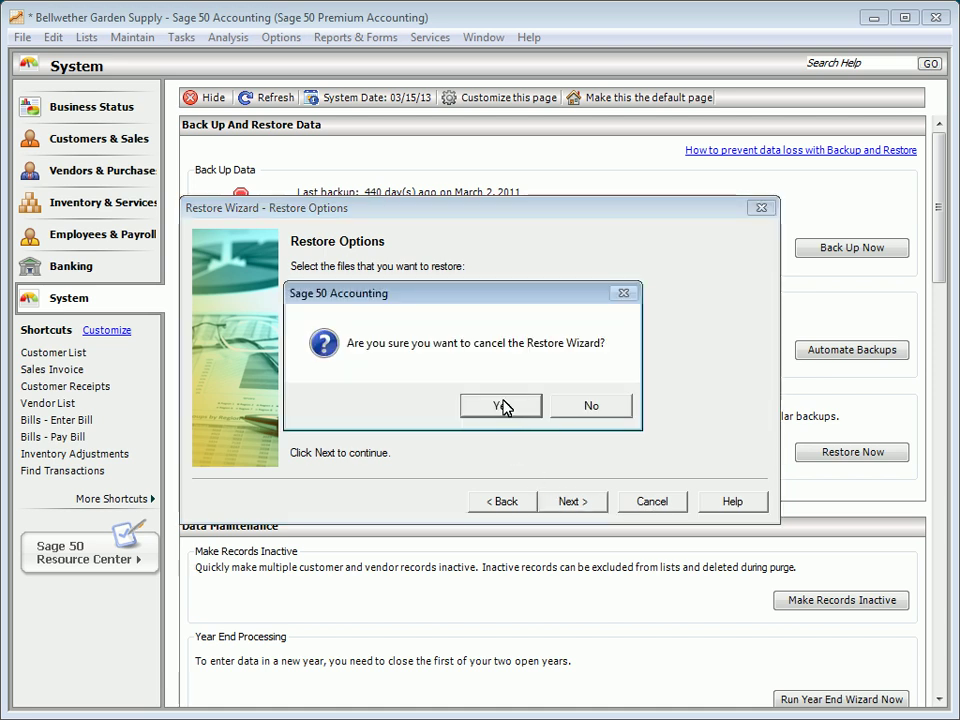
{"action": "left_click", "coordinate": [505, 406]}
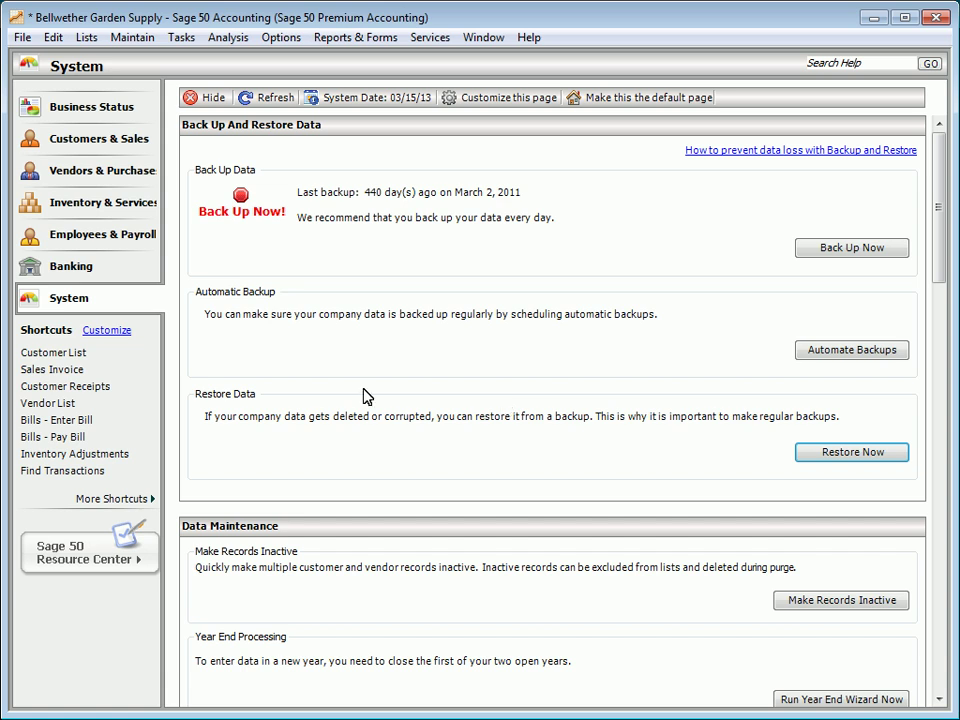
- Show Business Status, view the Show Me How help videos, then list Customer Support and Service help
{"action": "left_click", "coordinate": [103, 113]}
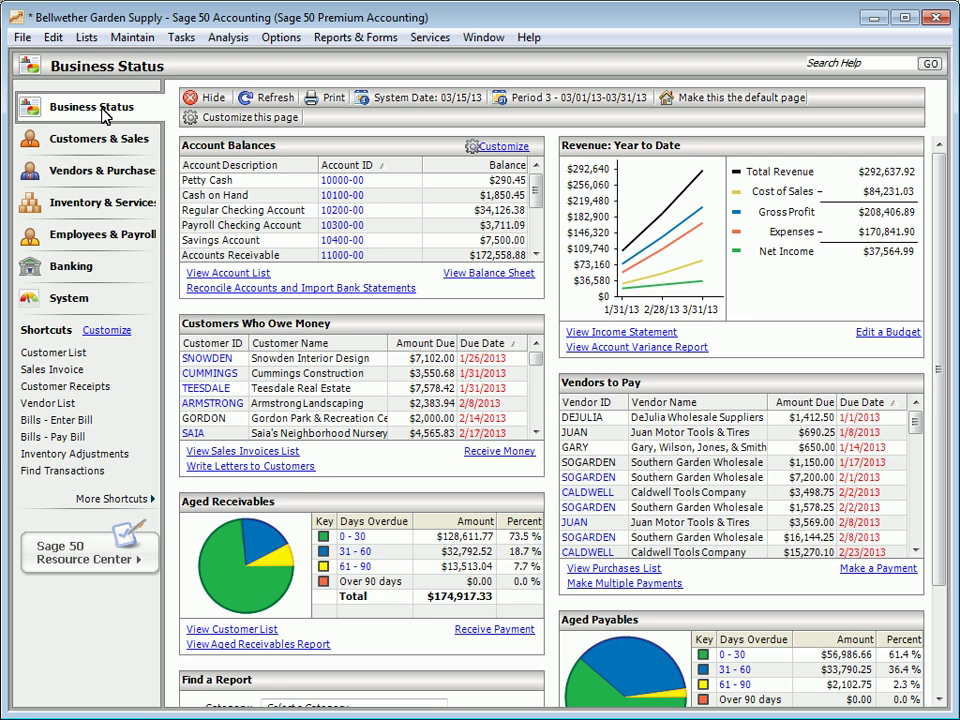
{"action": "left_click", "coordinate": [530, 38]}
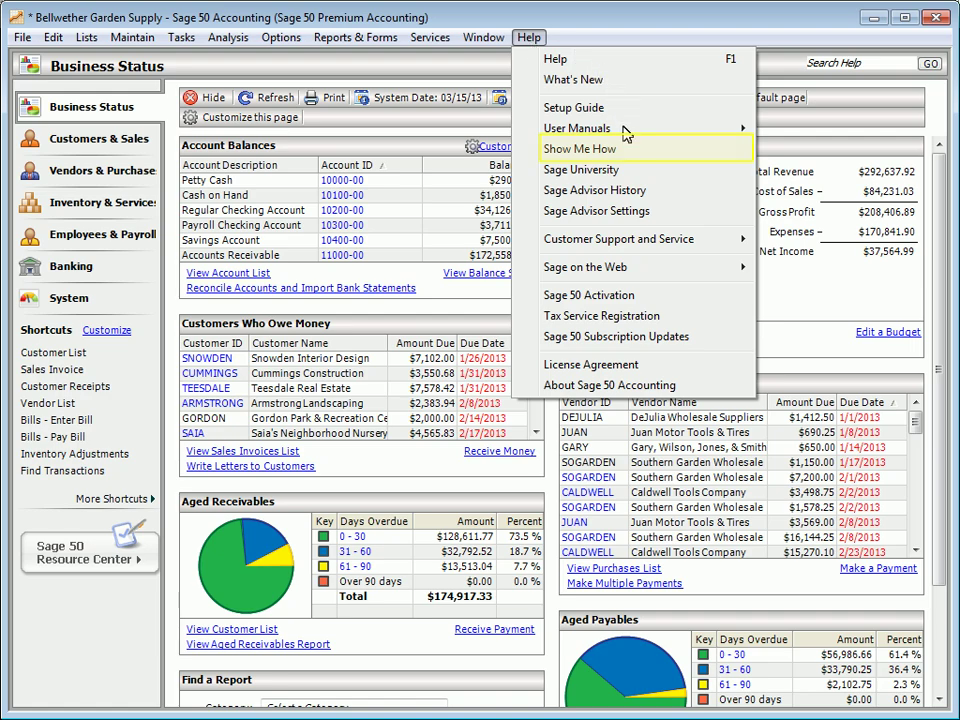
{"action": "left_click", "coordinate": [553, 148]}
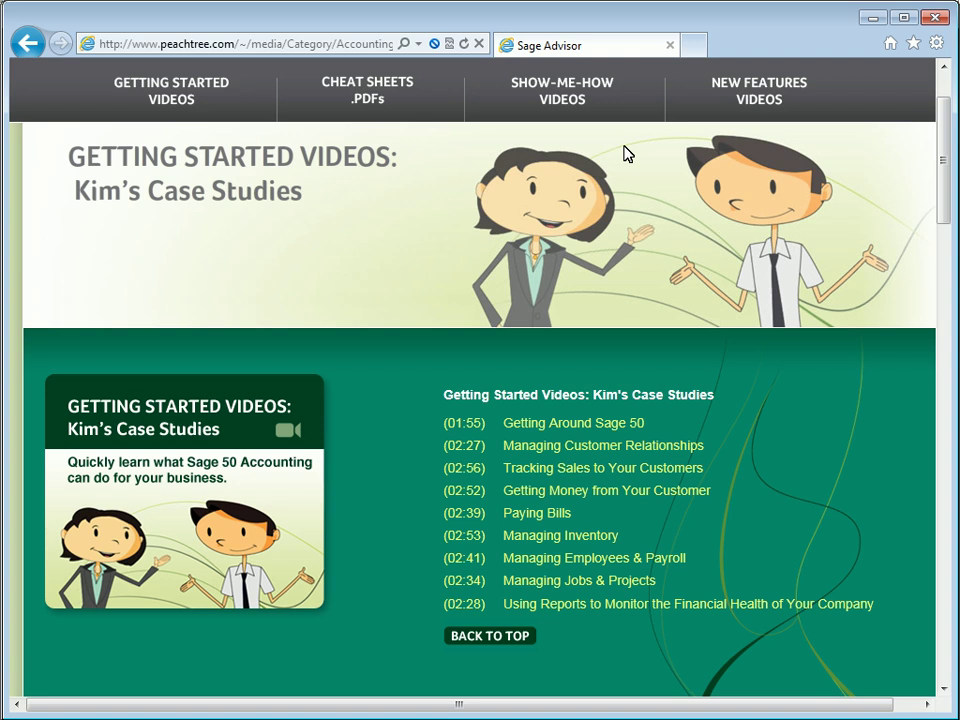
{"action": "left_click", "coordinate": [935, 19]}
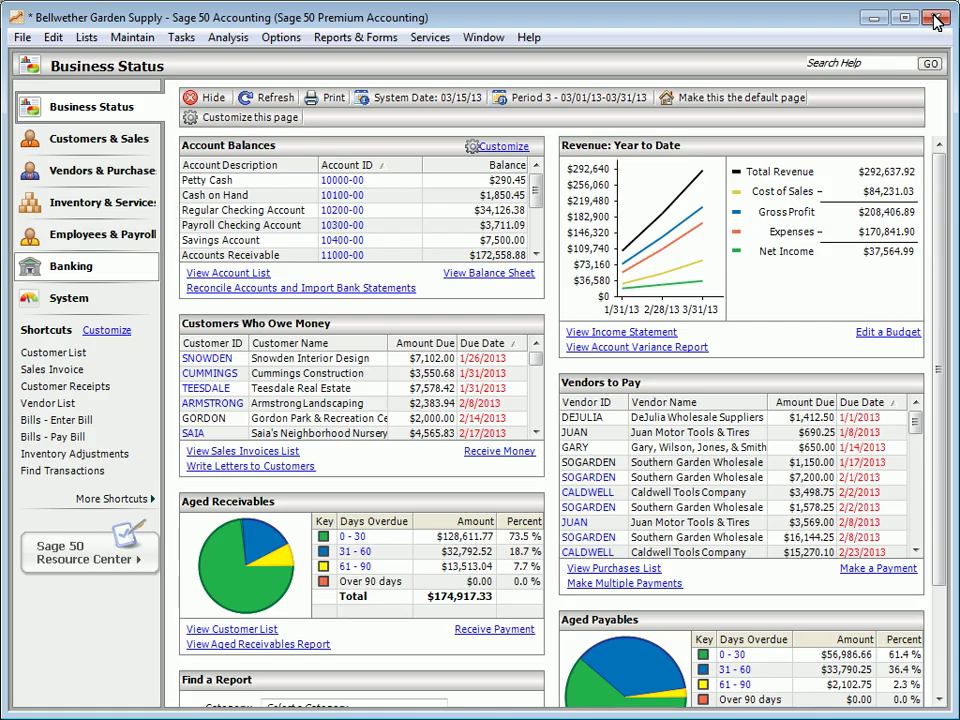
{"action": "left_click", "coordinate": [528, 37]}
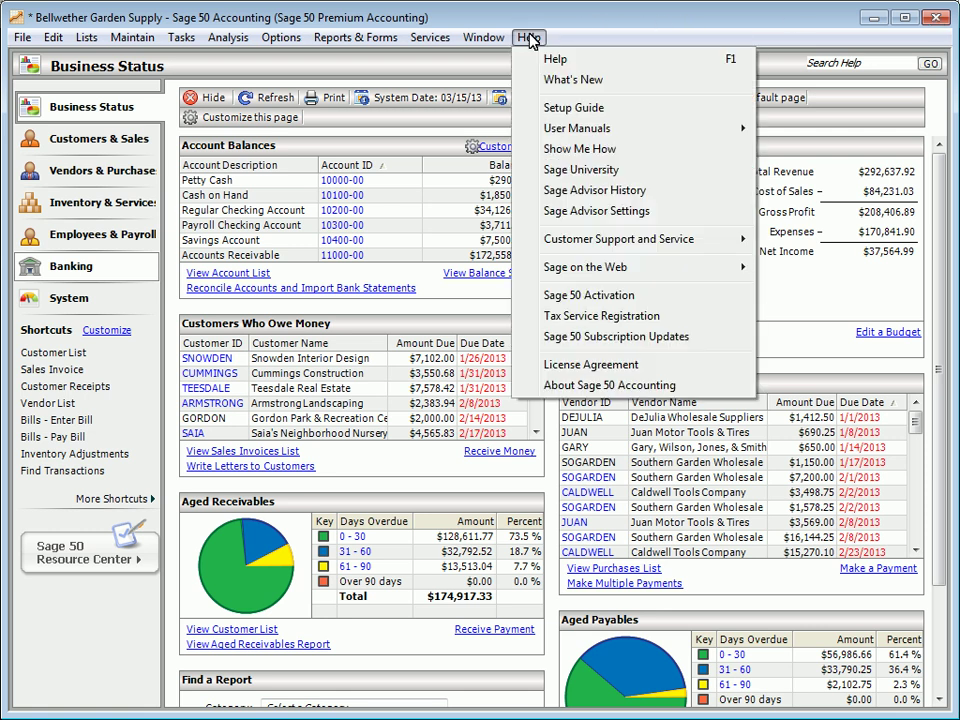
{"action": "mouse_move", "coordinate": [652, 245]}
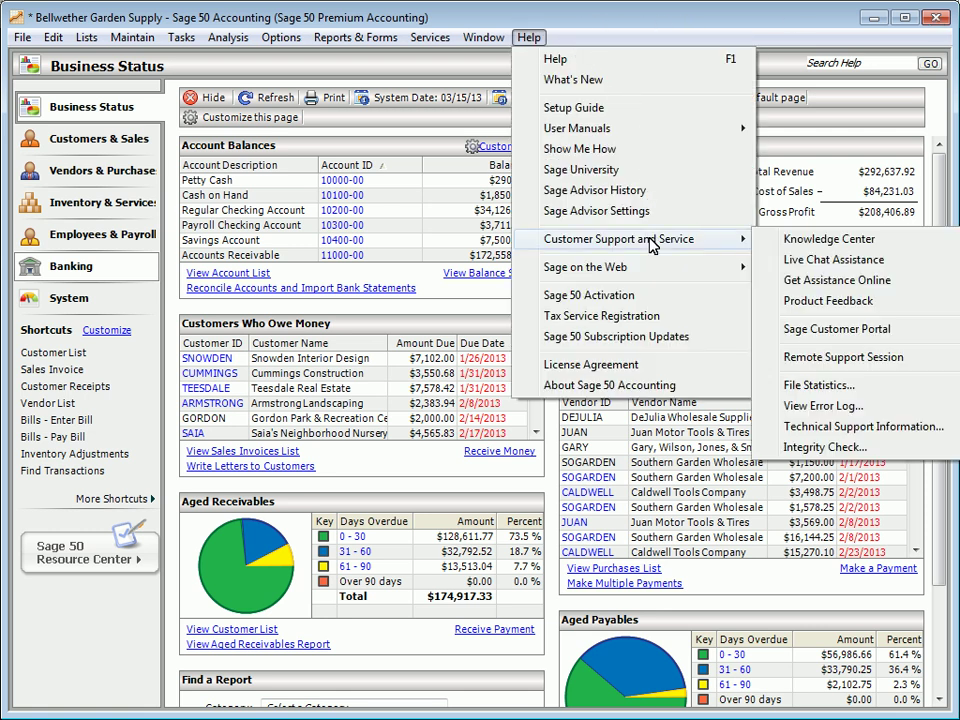